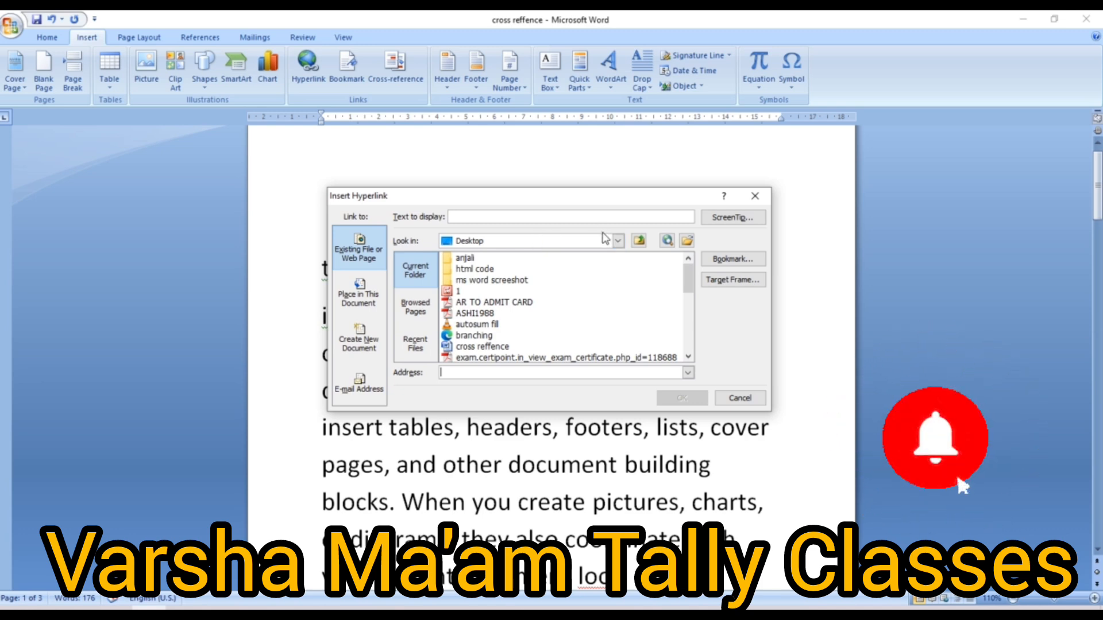
- Browse the Desktop folder and pick the ravindra workbook as the link address
left_click(619, 241)
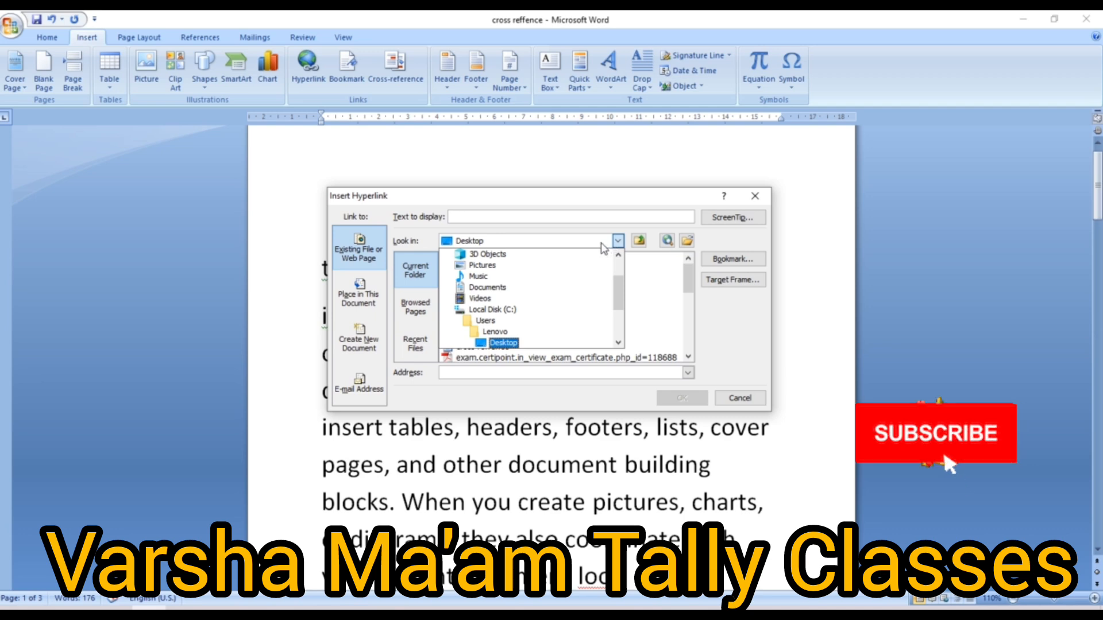
left_click(602, 243)
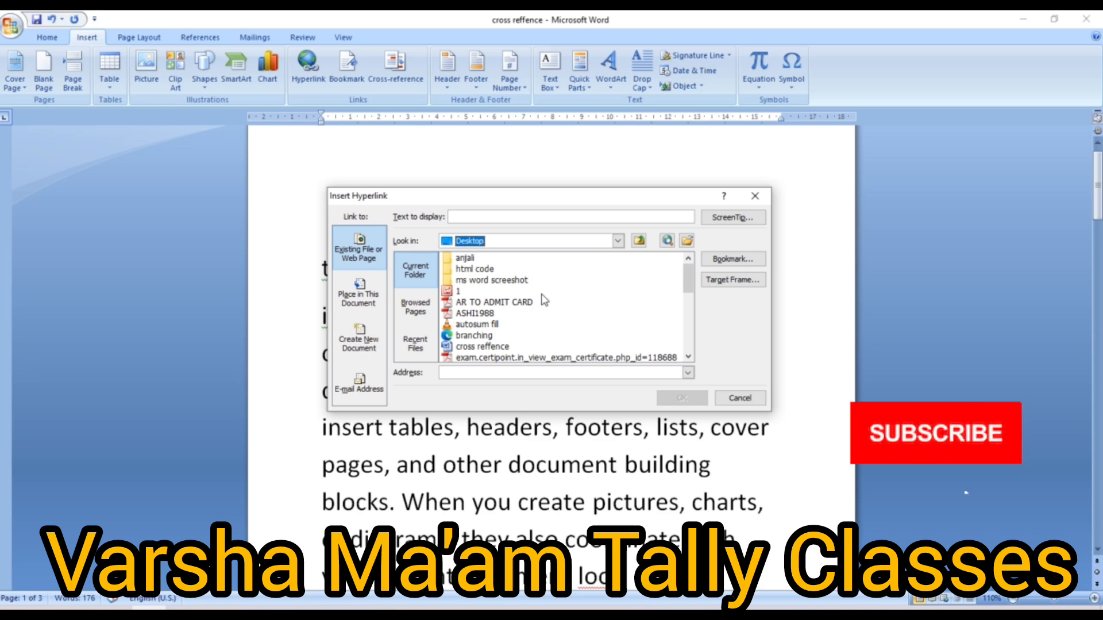
left_click(689, 357)
left_click(688, 357)
left_click(688, 358)
left_click(688, 357)
left_click(688, 357)
left_click(688, 357)
left_click(688, 357)
left_click(688, 357)
left_click(688, 357)
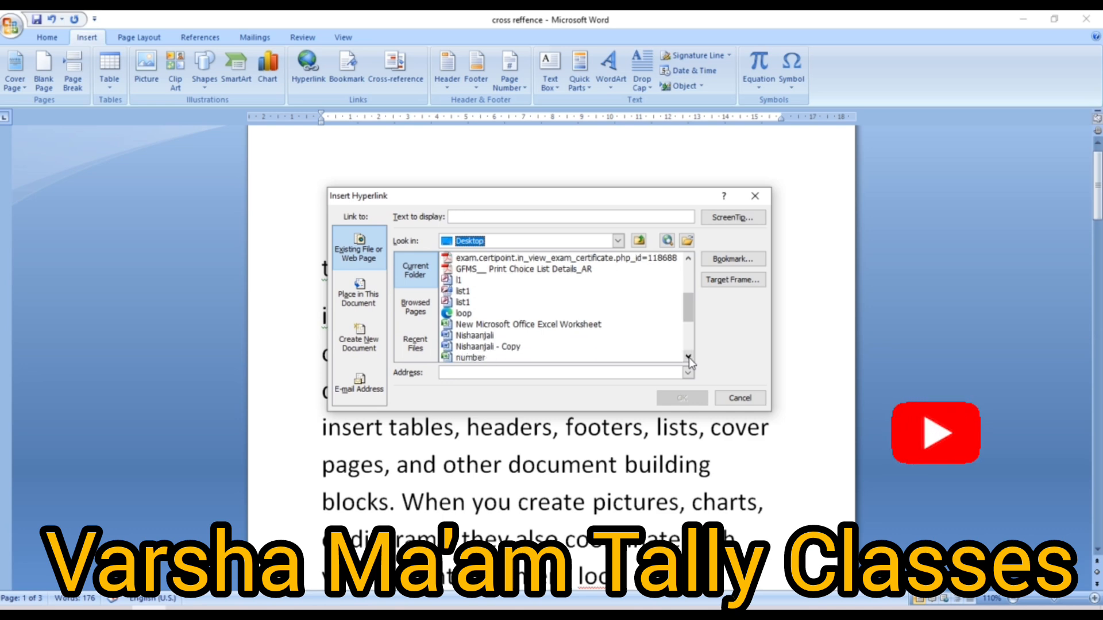
left_click(688, 358)
left_click(688, 357)
left_click(688, 358)
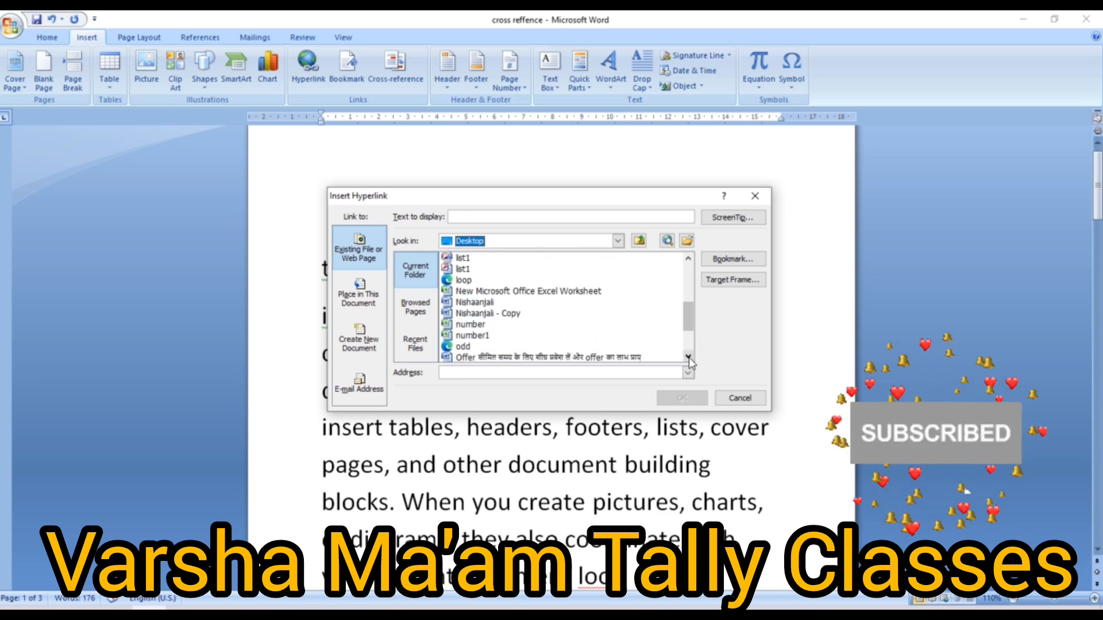
left_click(688, 358)
left_click(688, 357)
left_click(689, 358)
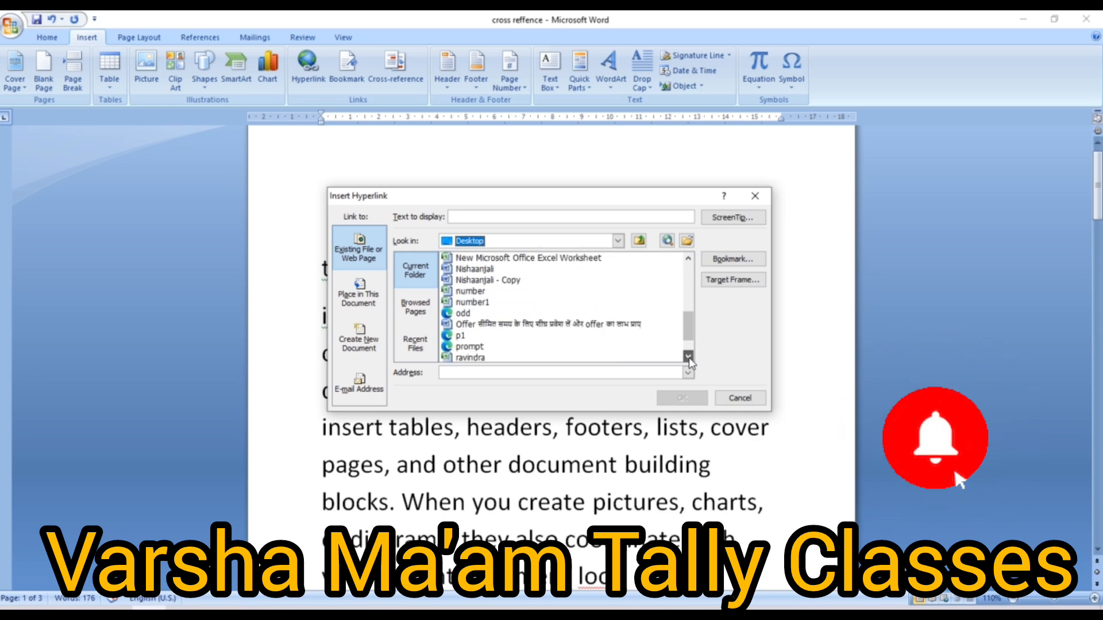
left_click(585, 359)
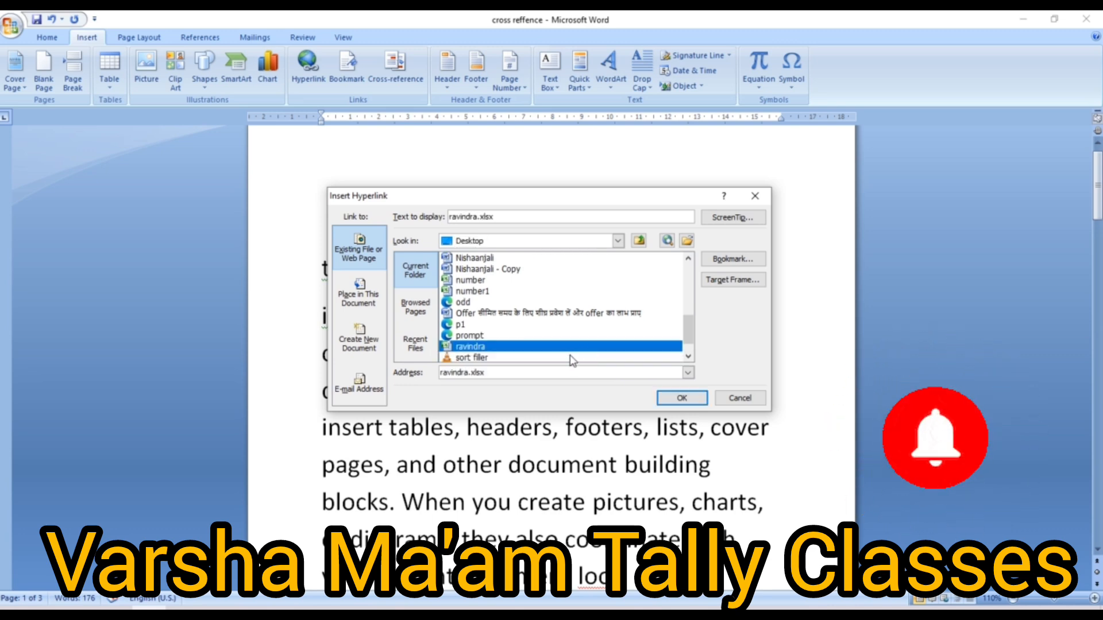
- Set the link's display text to 'varsha' and insert the hyperlink
left_click(502, 216)
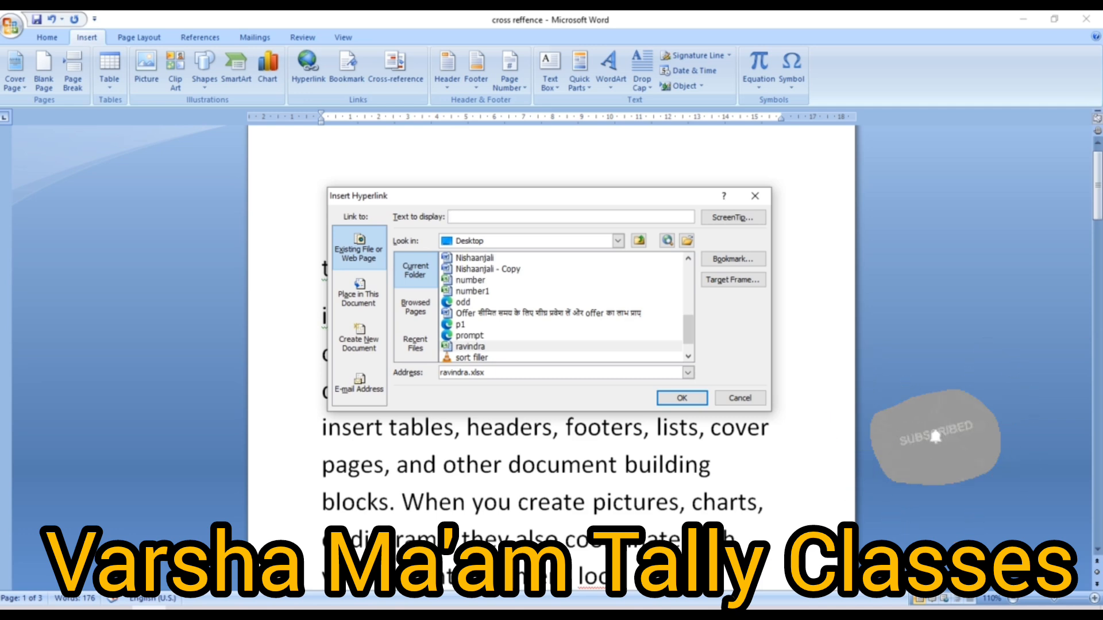
type("v")
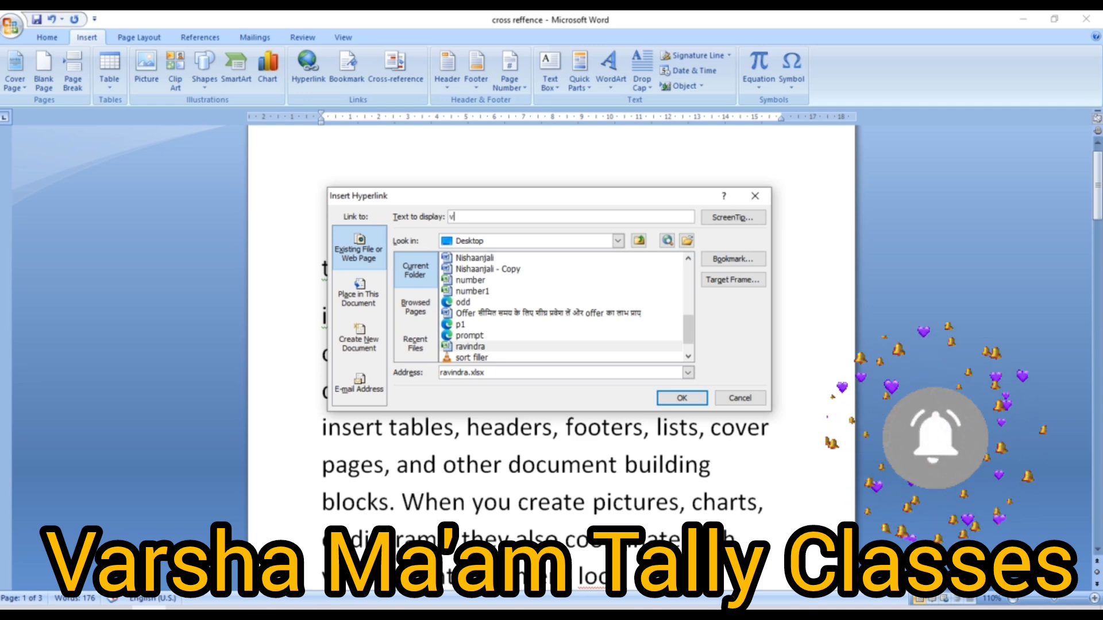
type("arsha")
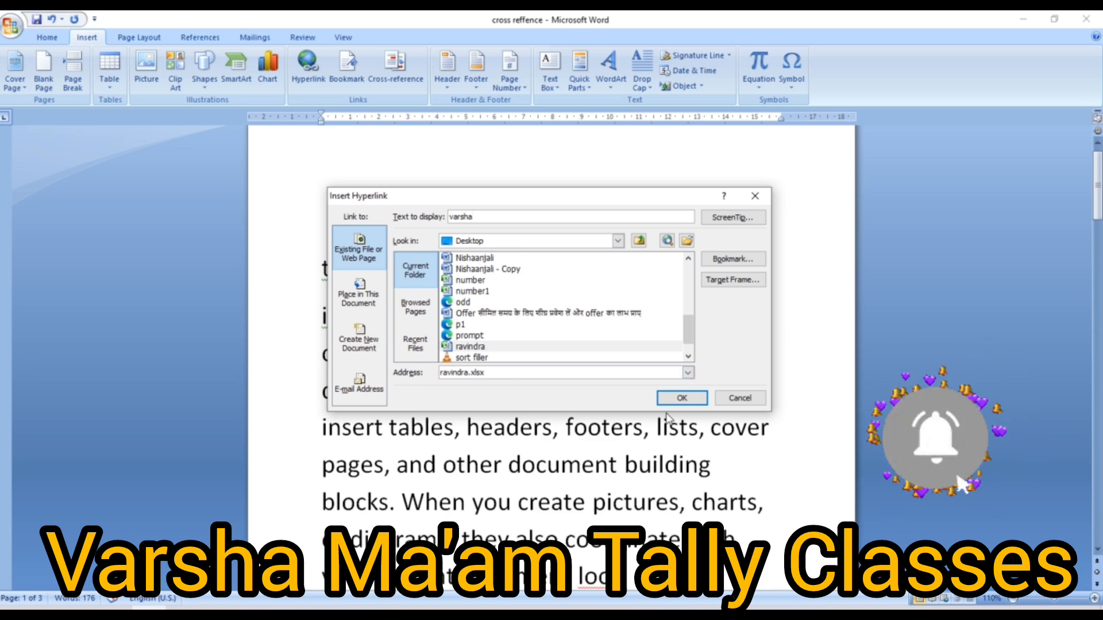
left_click(682, 398)
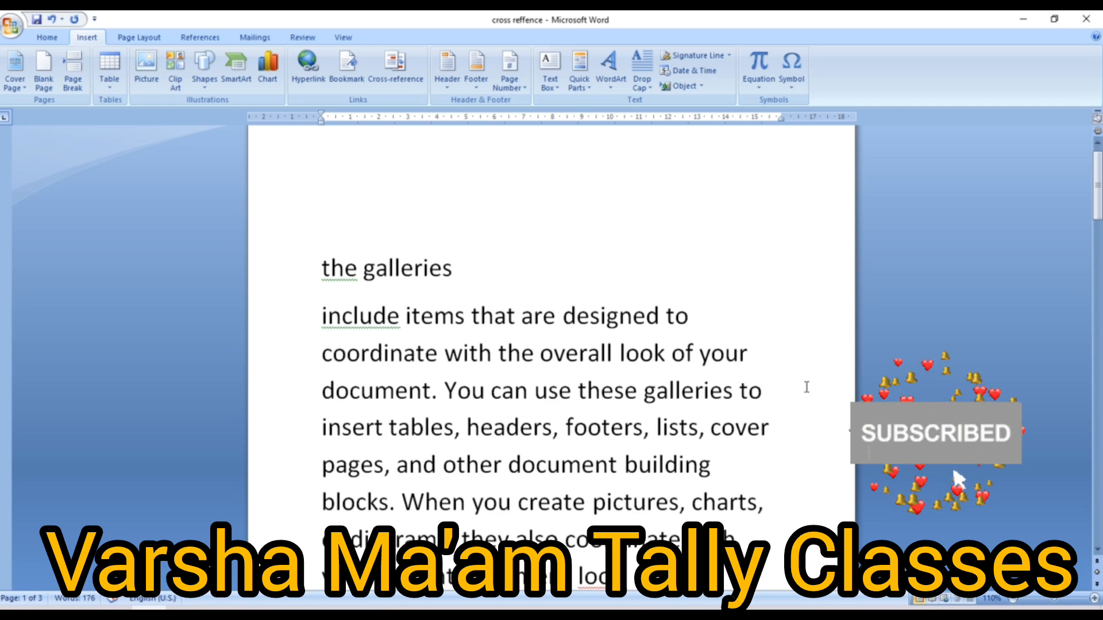
- Move the 'varsha' link onto its own line on page 2, then follow it to ravindra.xlsx
left_click_drag(1098, 206, 1098, 436)
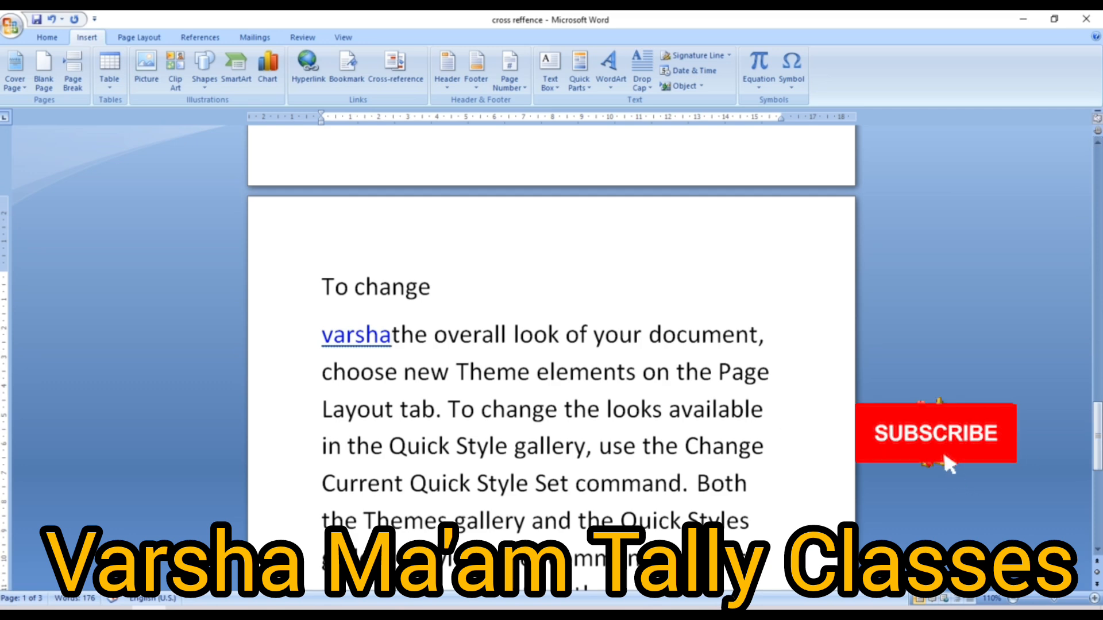
mouse_move(370, 336)
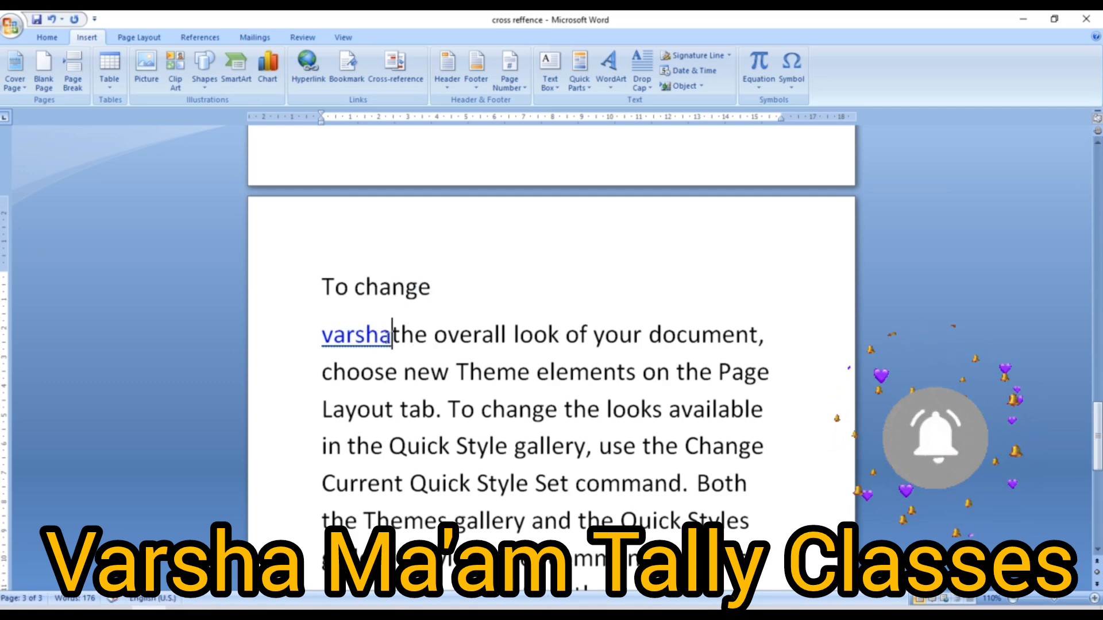
key("Return")
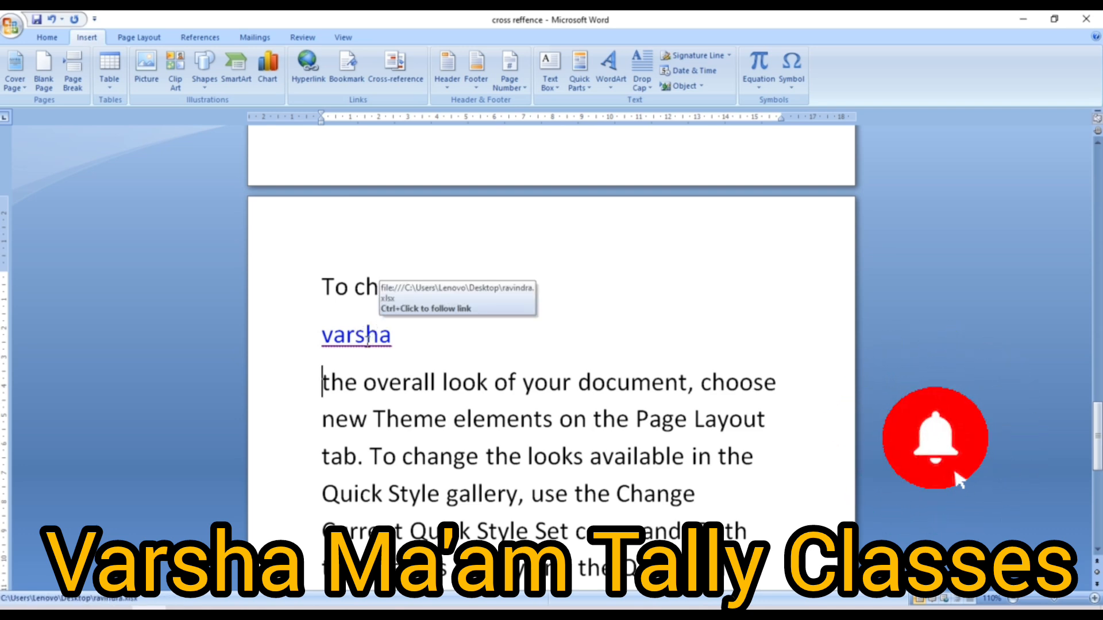
left_click(368, 342, "ctrl")
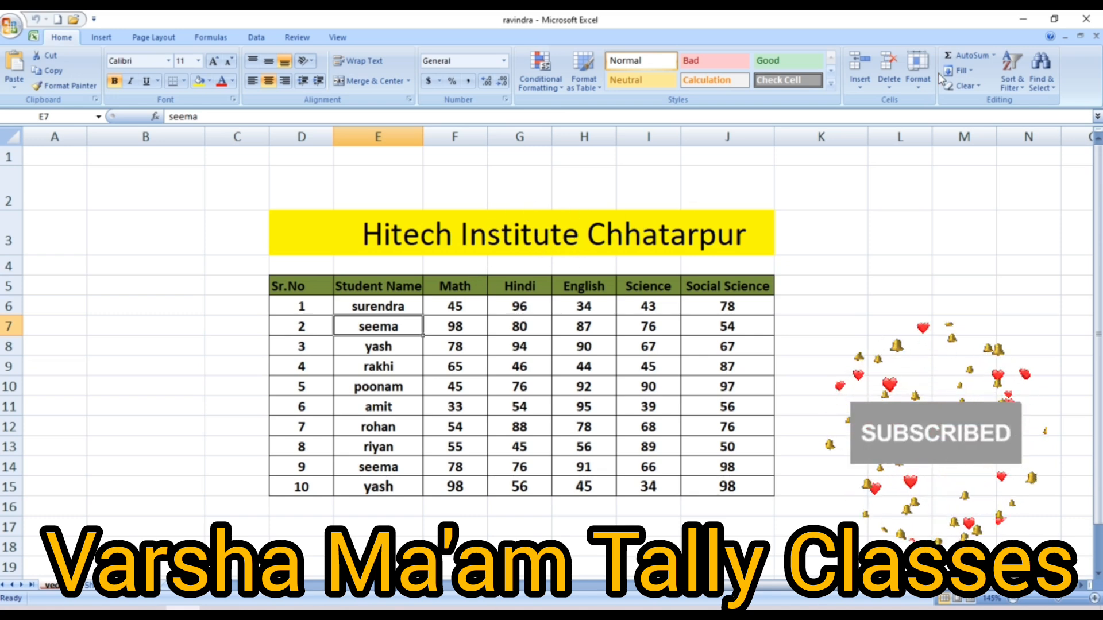
- Close the ravindra workbook, reopen it through the 'varsha' link, and close Excel again
left_click(1081, 23)
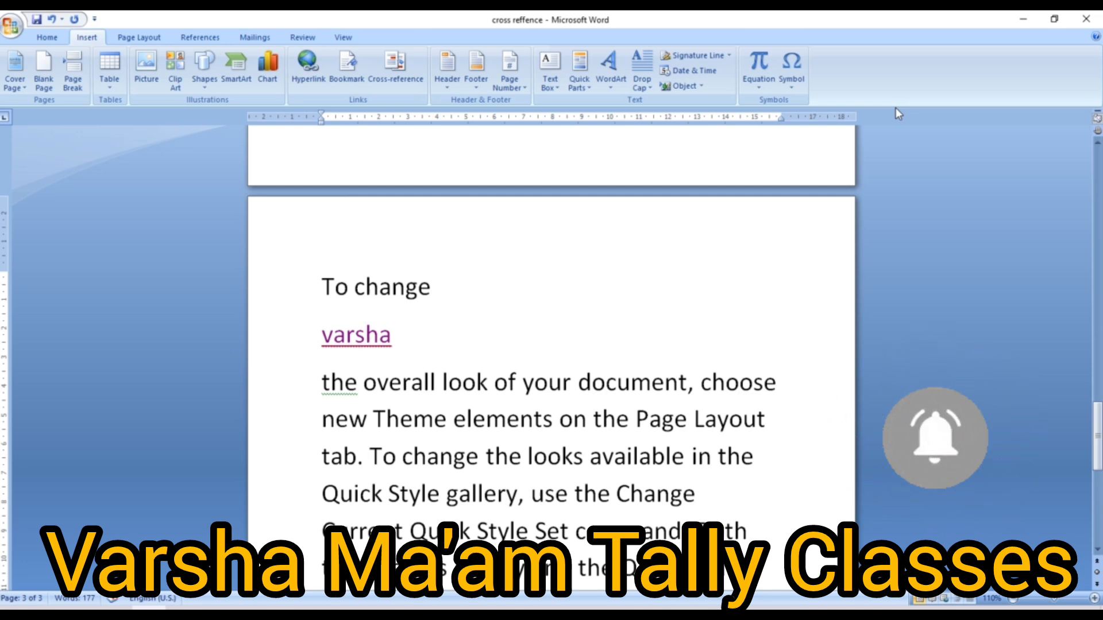
left_click(702, 229)
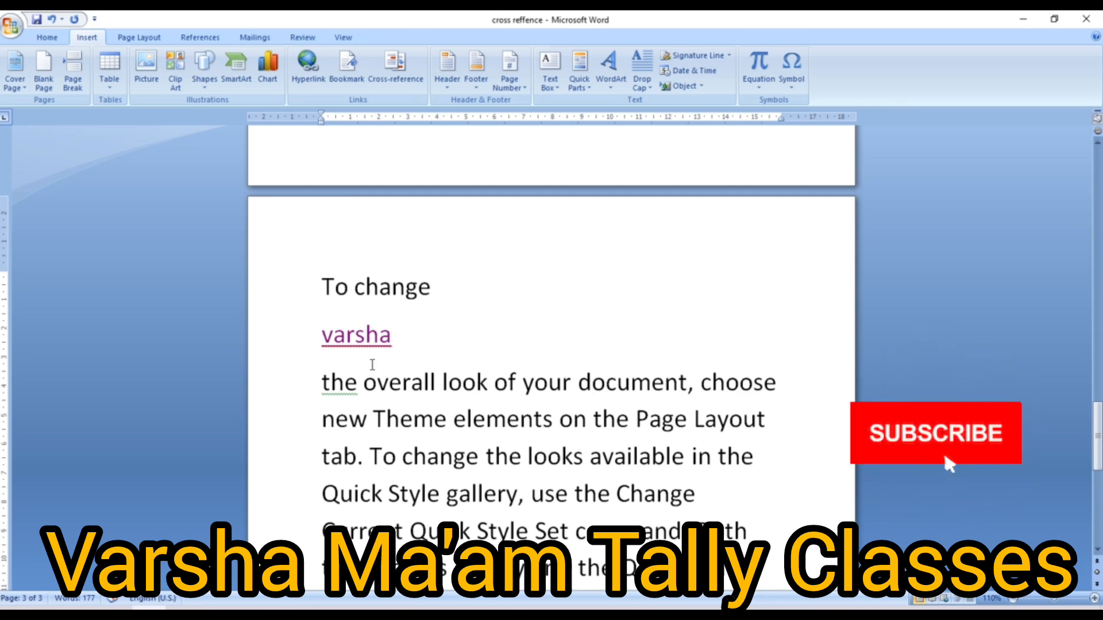
mouse_move(371, 339)
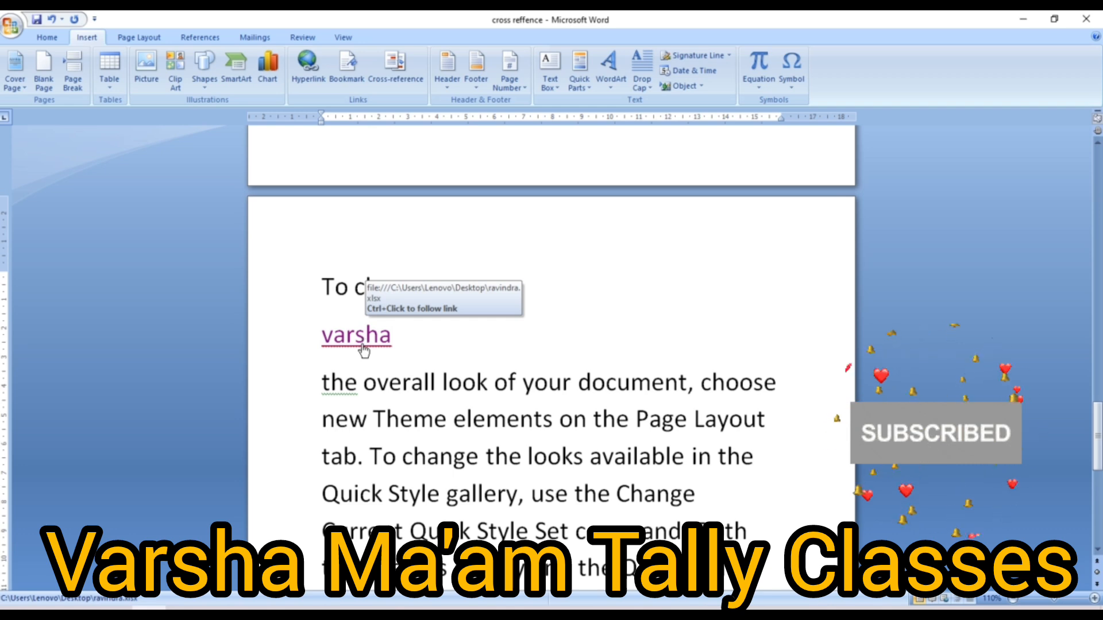
left_click(364, 345, "ctrl")
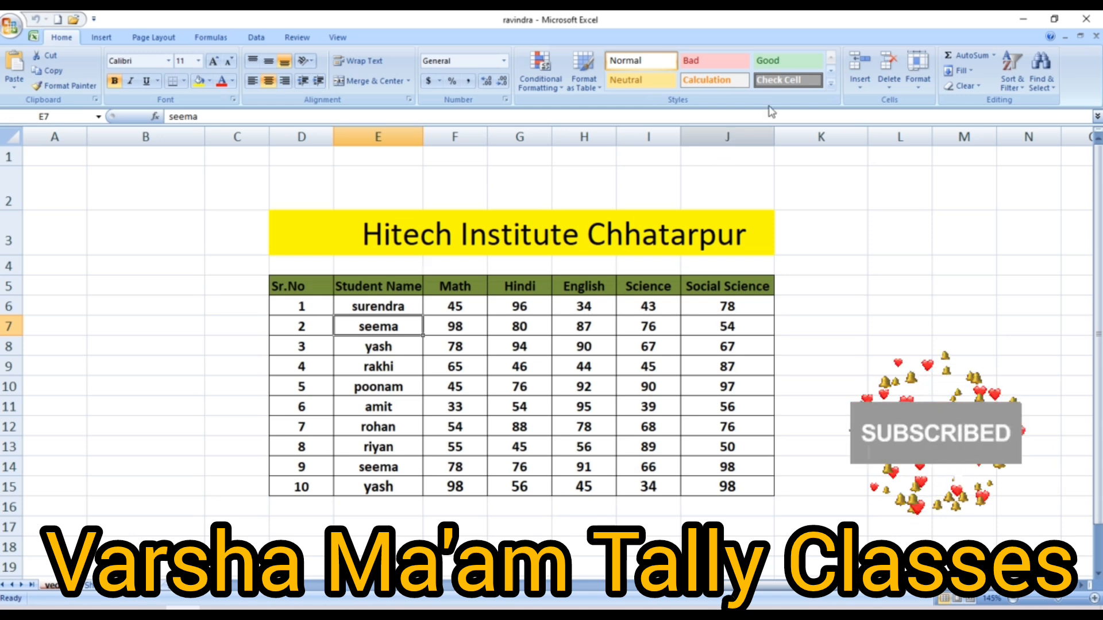
left_click(1091, 20)
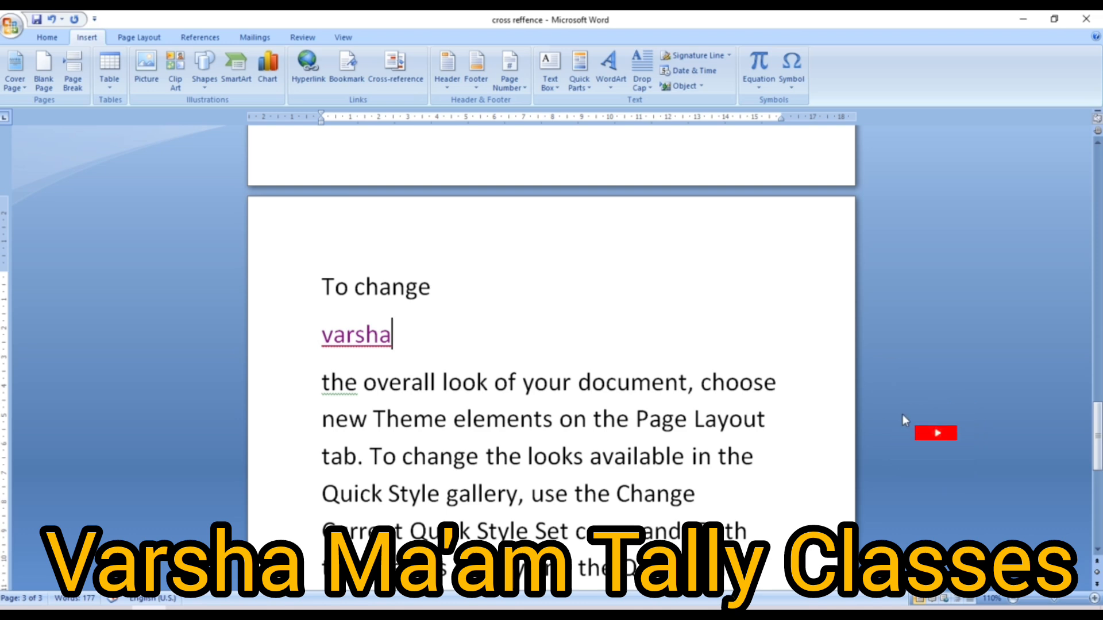
left_click_drag(1097, 450, 1087, 176)
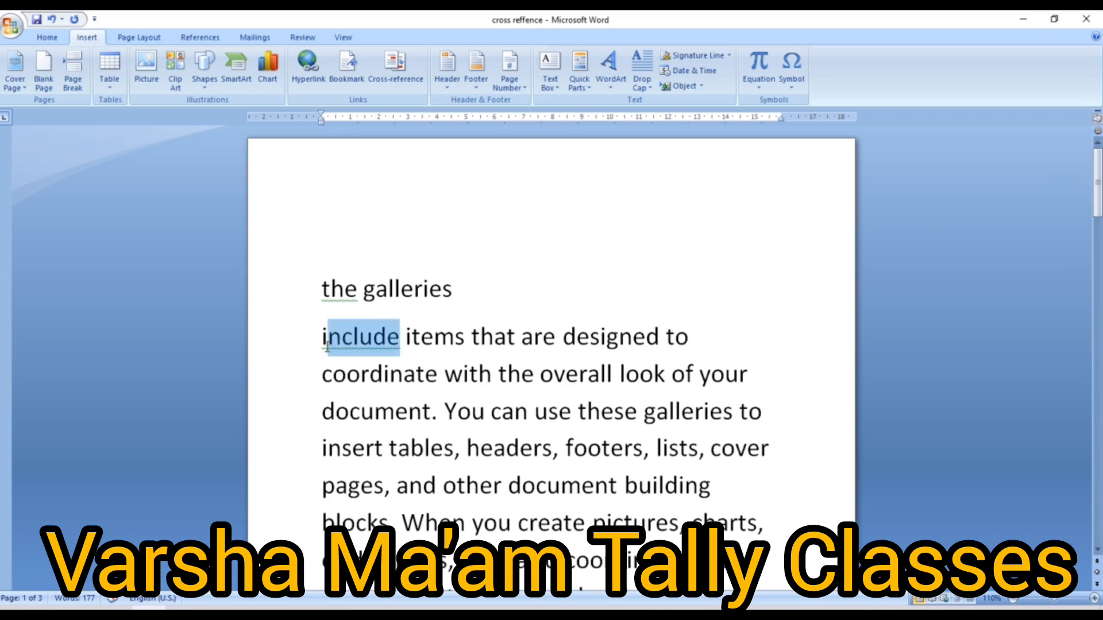
- Select the word 'include' on page 1 and start a hyperlink for it
left_click_drag(326, 345, 325, 345)
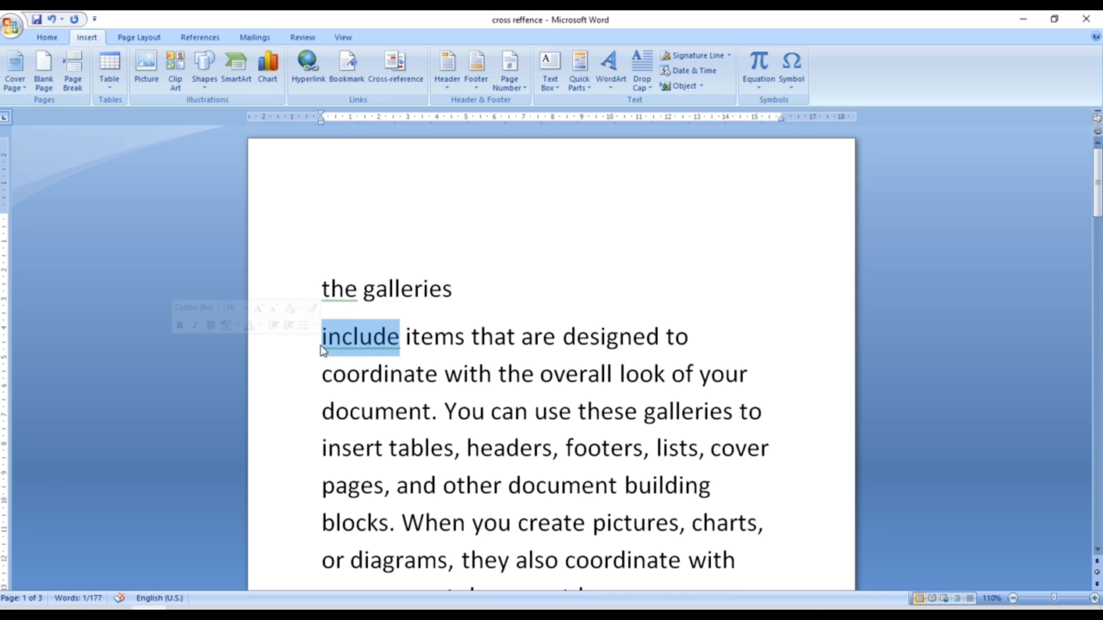
left_click(317, 84)
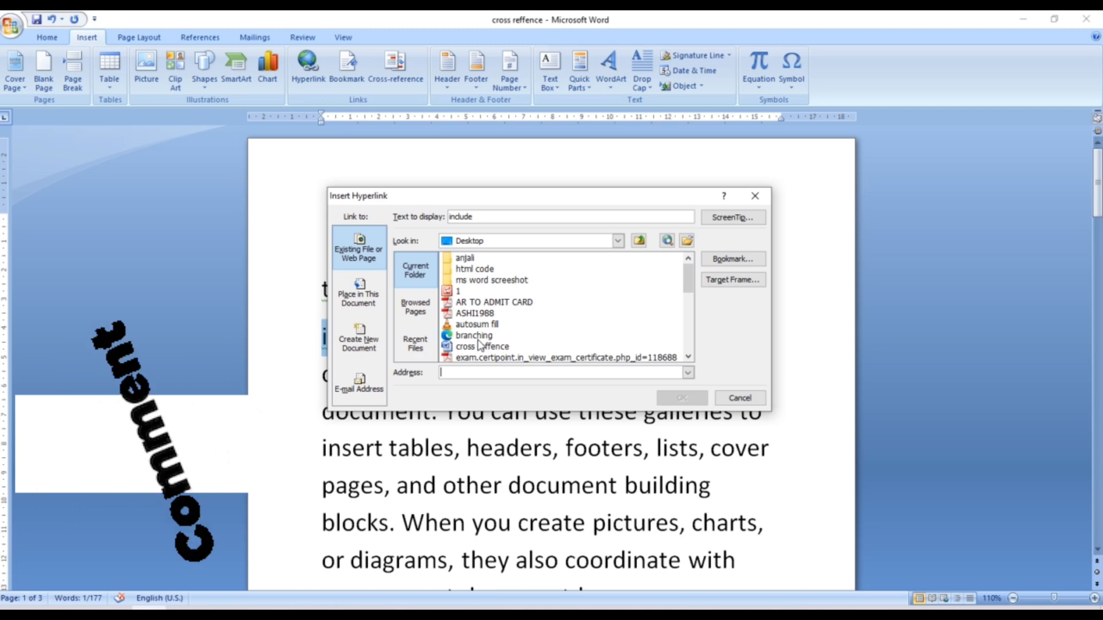
- Link 'include' to the number1 workbook on the Desktop and follow the link
left_click(687, 357)
left_click(687, 357)
left_click(687, 357)
left_click(687, 357)
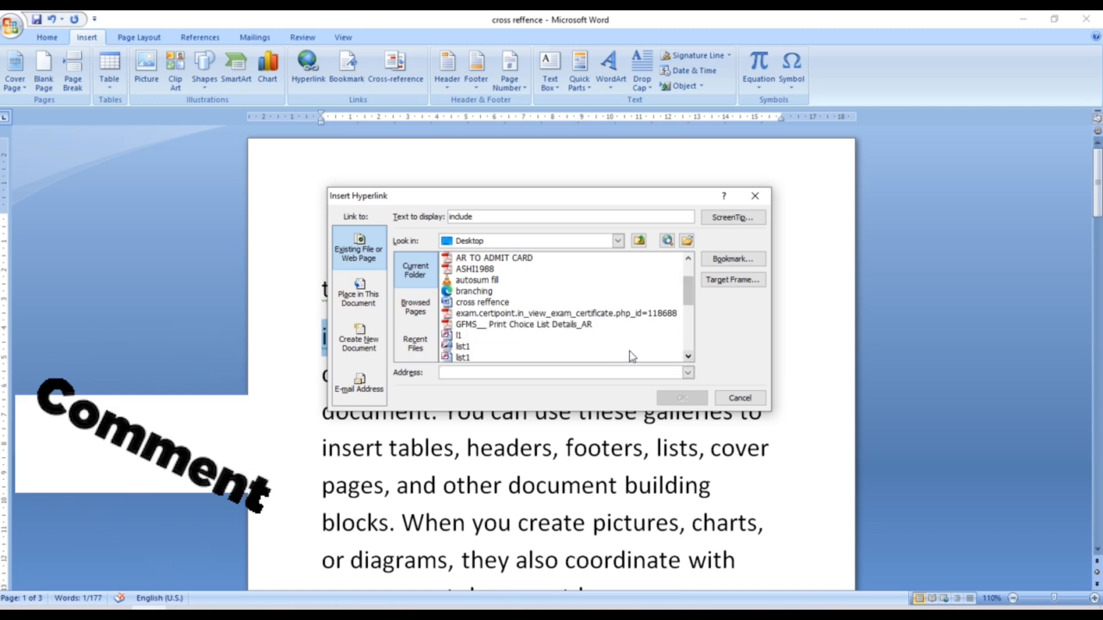
left_click(688, 356)
left_click(688, 356)
left_click(688, 356)
left_click(688, 357)
left_click(688, 357)
left_click(688, 357)
left_click(688, 356)
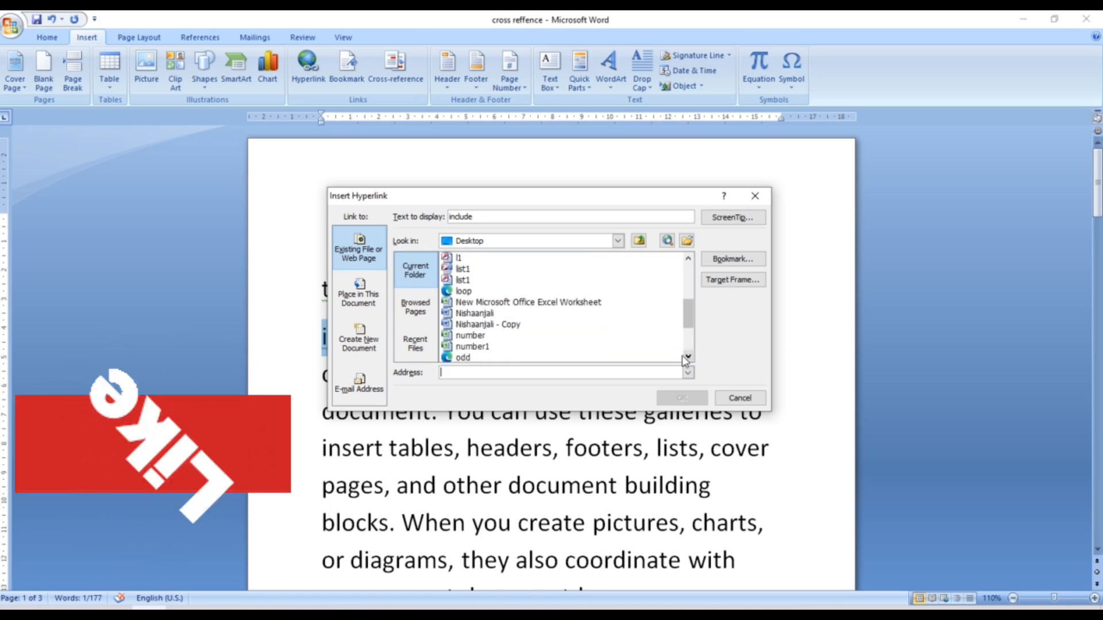
left_click(472, 346)
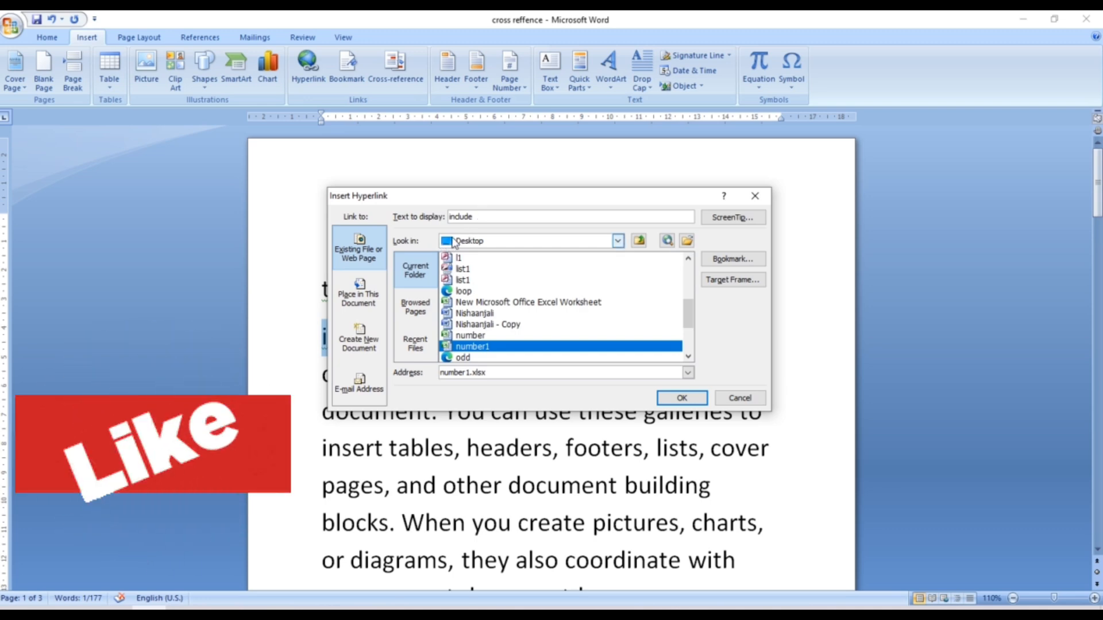
left_click(681, 397)
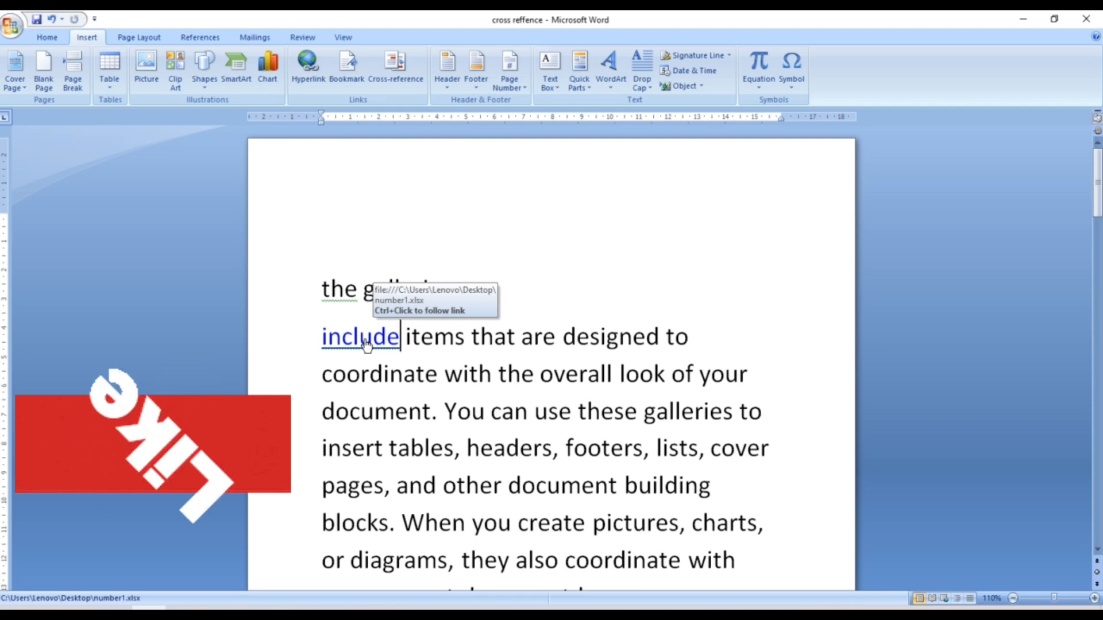
left_click(366, 341, "ctrl")
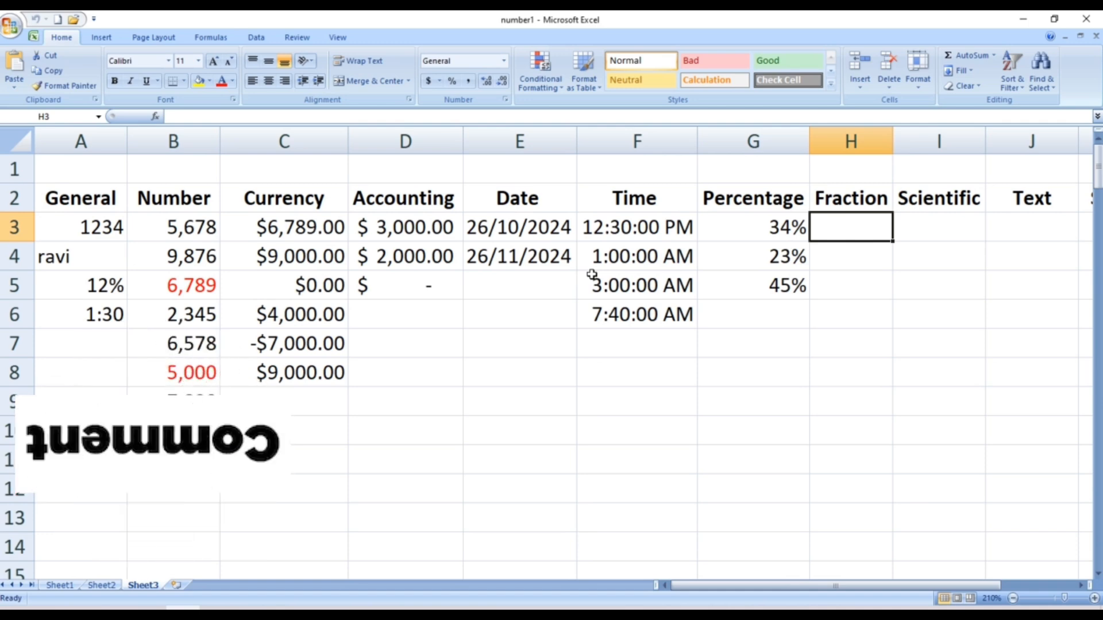
- Look over Sheet3 of number1.xlsx, then close Excel to return to Word
left_click_drag(520, 401, 832, 375)
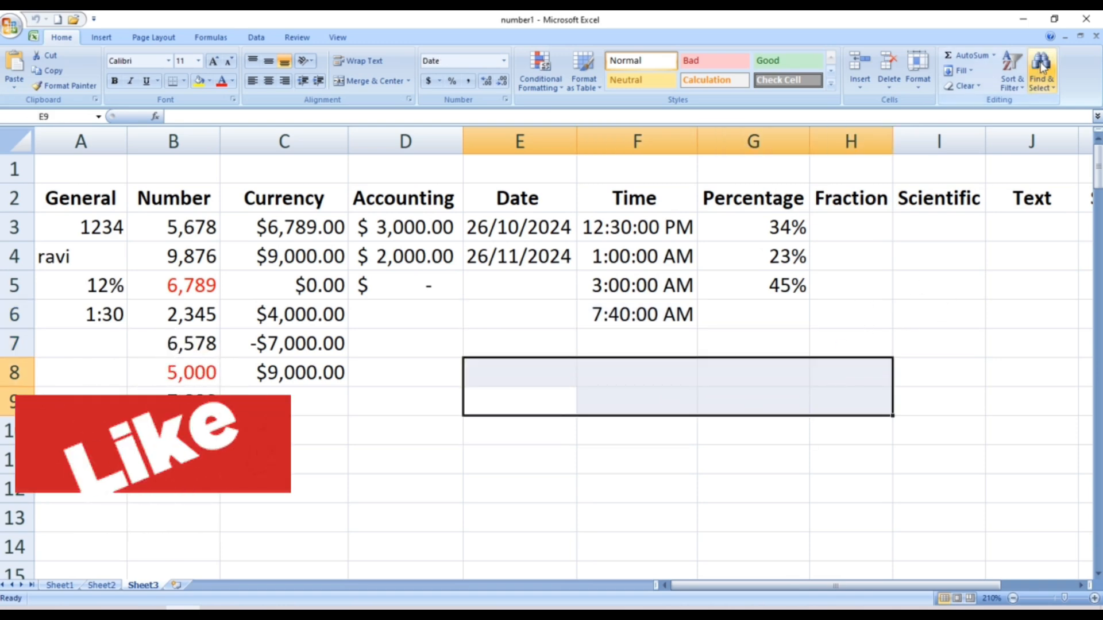
left_click(1086, 19)
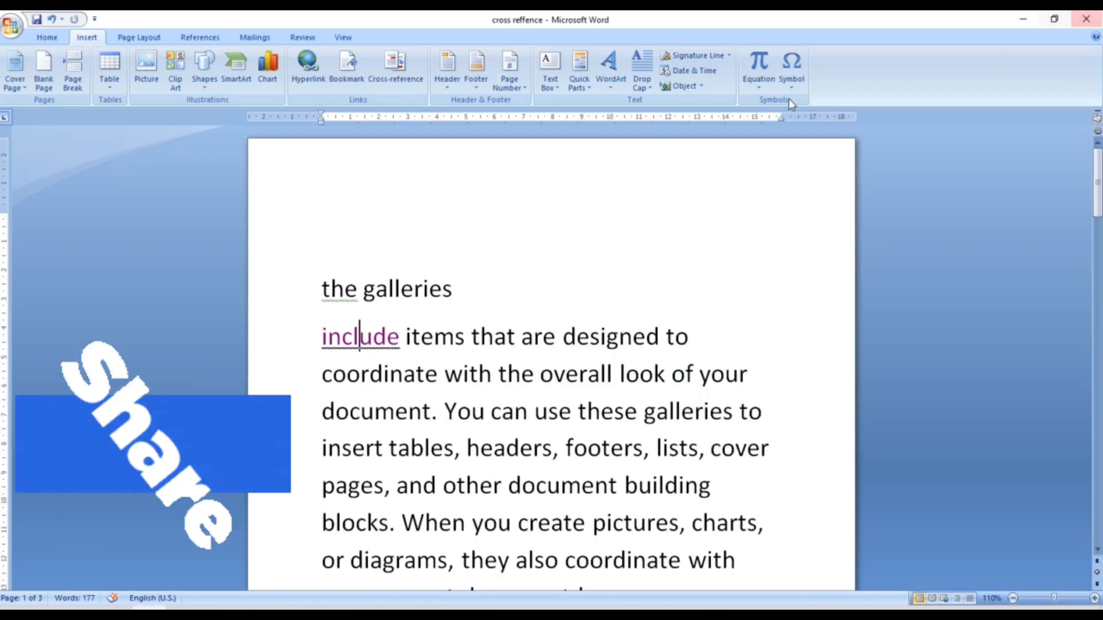
- Scroll down to the 'change the formatting' paragraph and open the Bookmark dialog
left_click(657, 219)
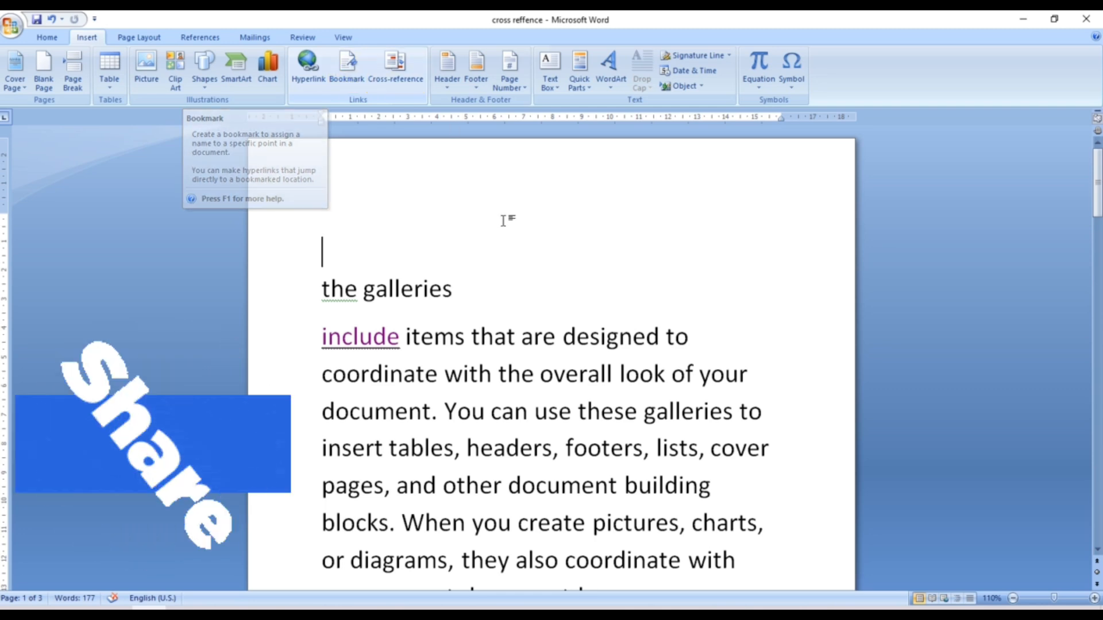
left_click_drag(1097, 185, 1097, 217)
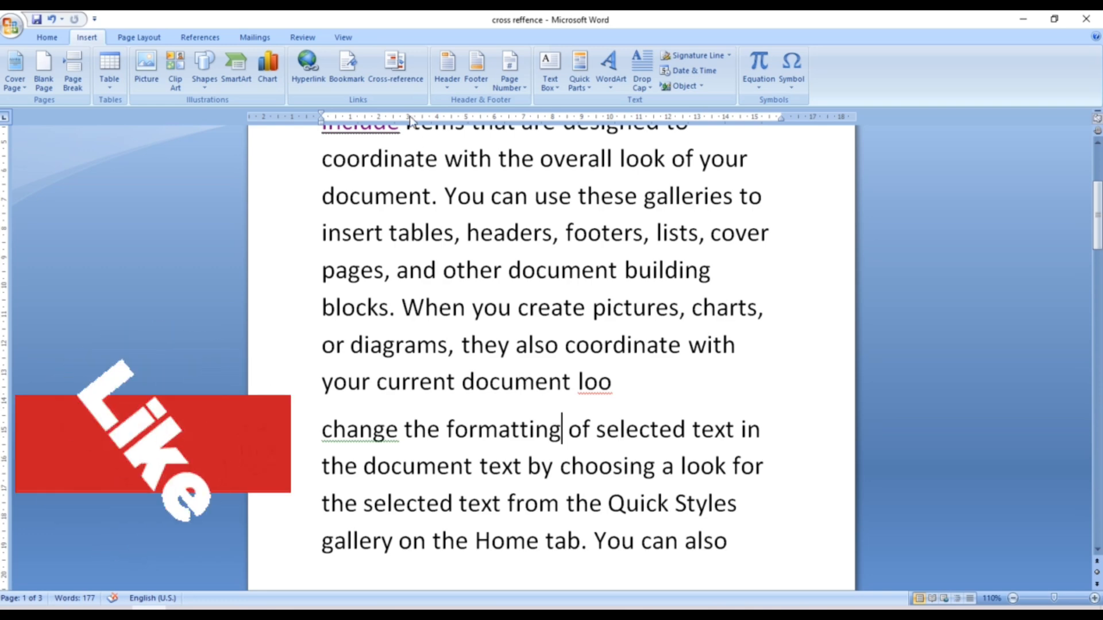
left_click(351, 78)
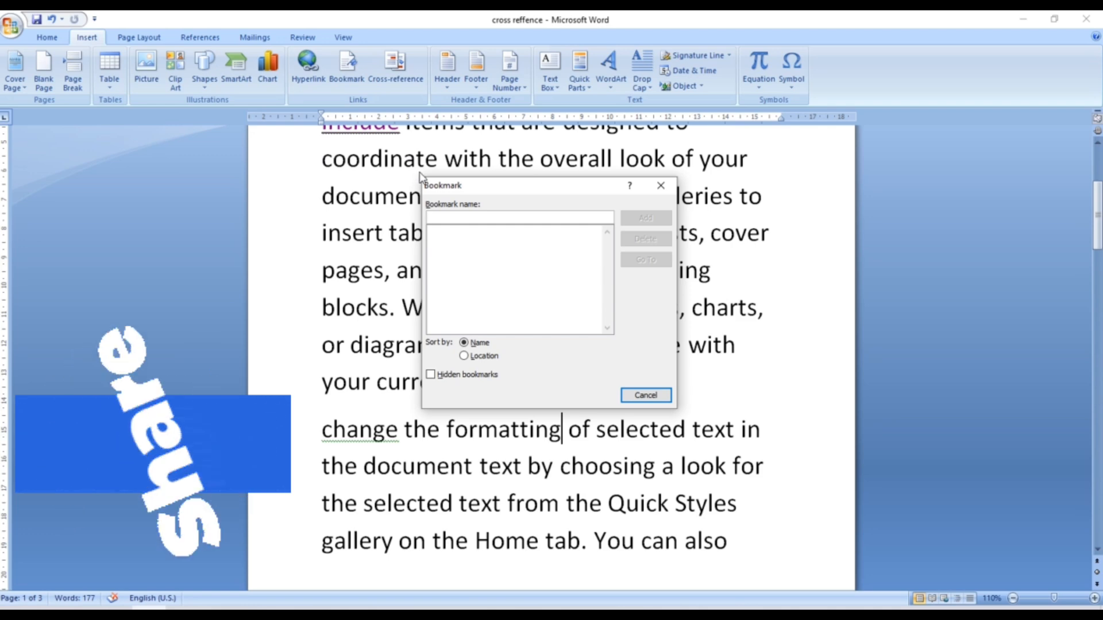
- Add a bookmark named 'varsha', then place the cursor after 'directly.' on page 2
type("varsha")
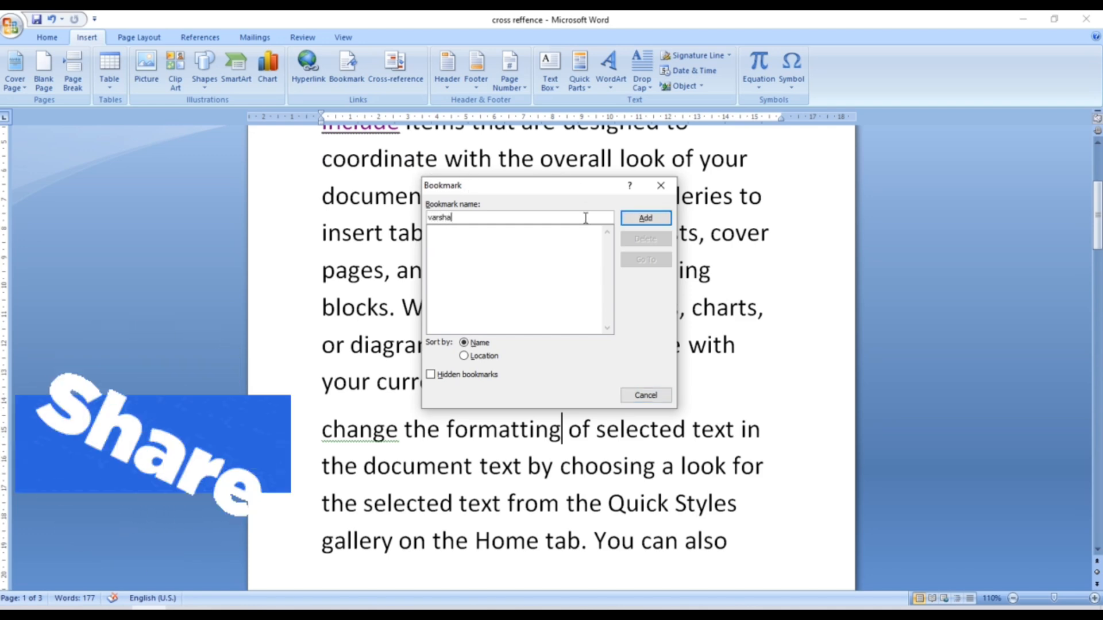
left_click(646, 218)
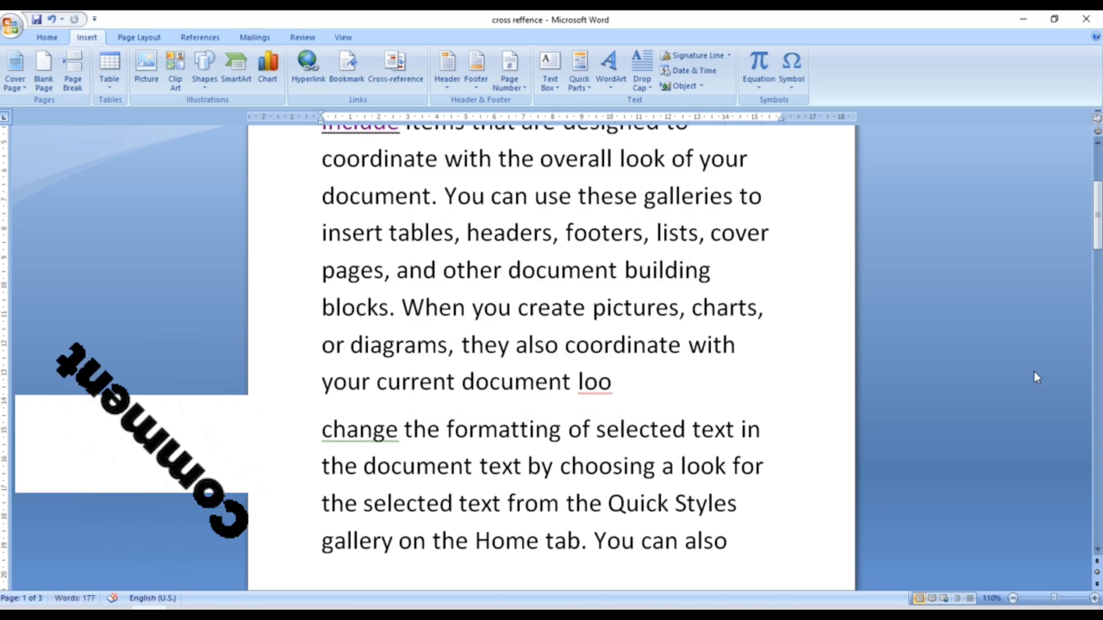
left_click_drag(1099, 207, 1098, 344)
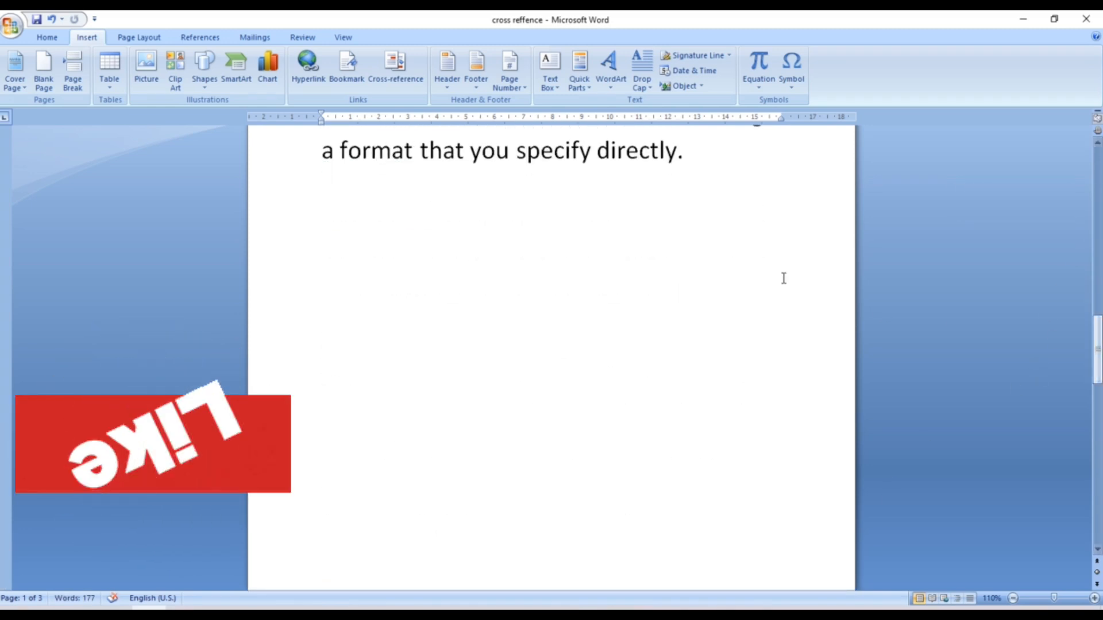
left_click(691, 153)
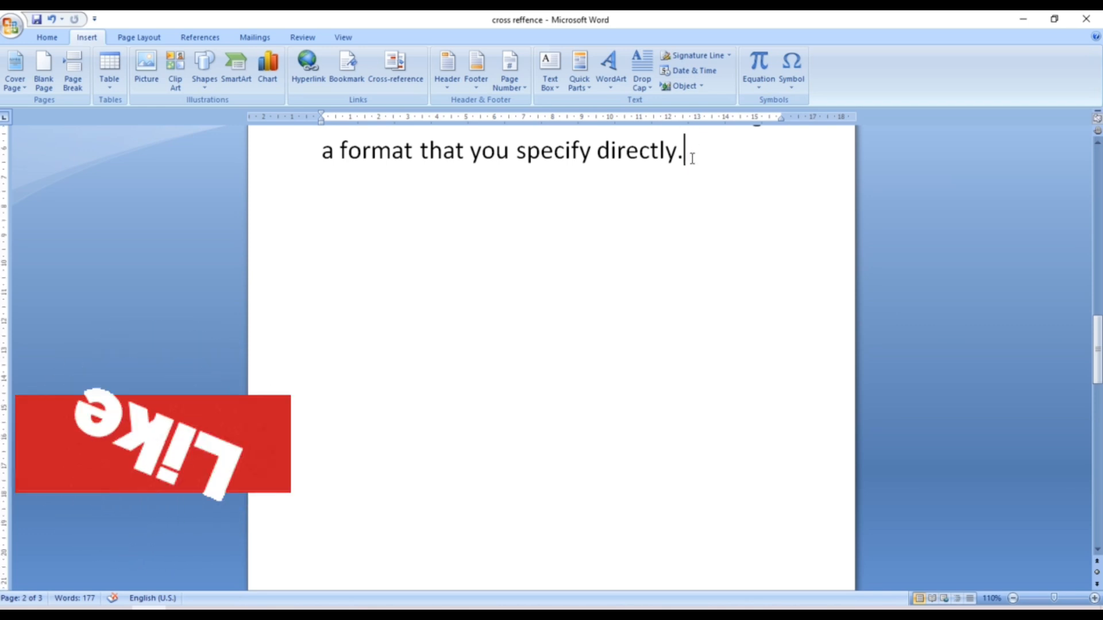
- Go to the 'varsha' bookmark from the Bookmark dialog and close the dialog
left_click(352, 72)
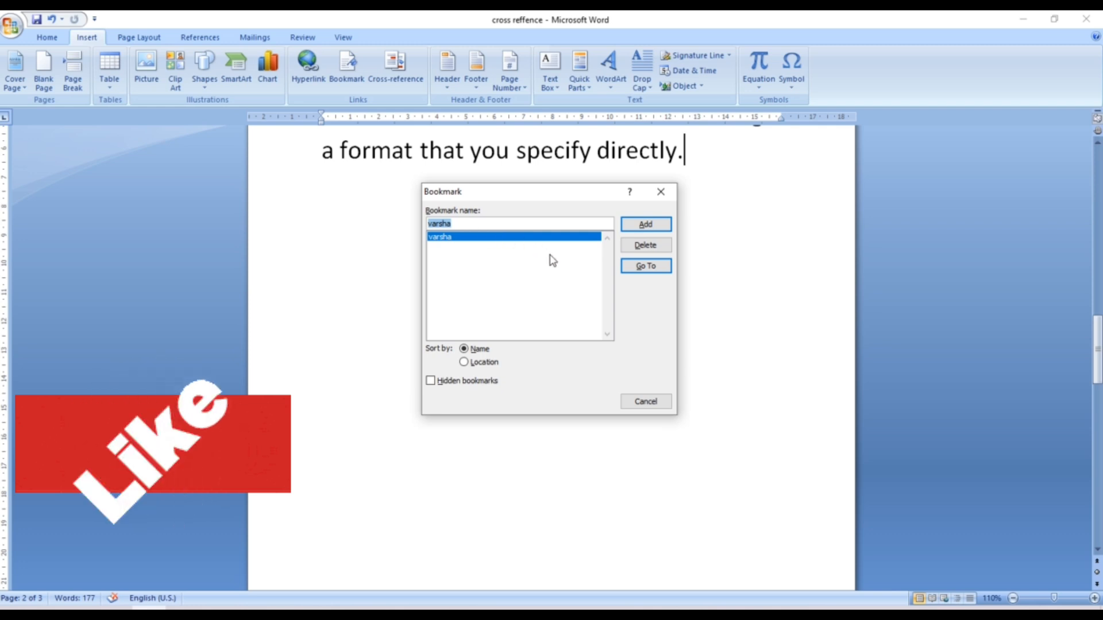
left_click(651, 268)
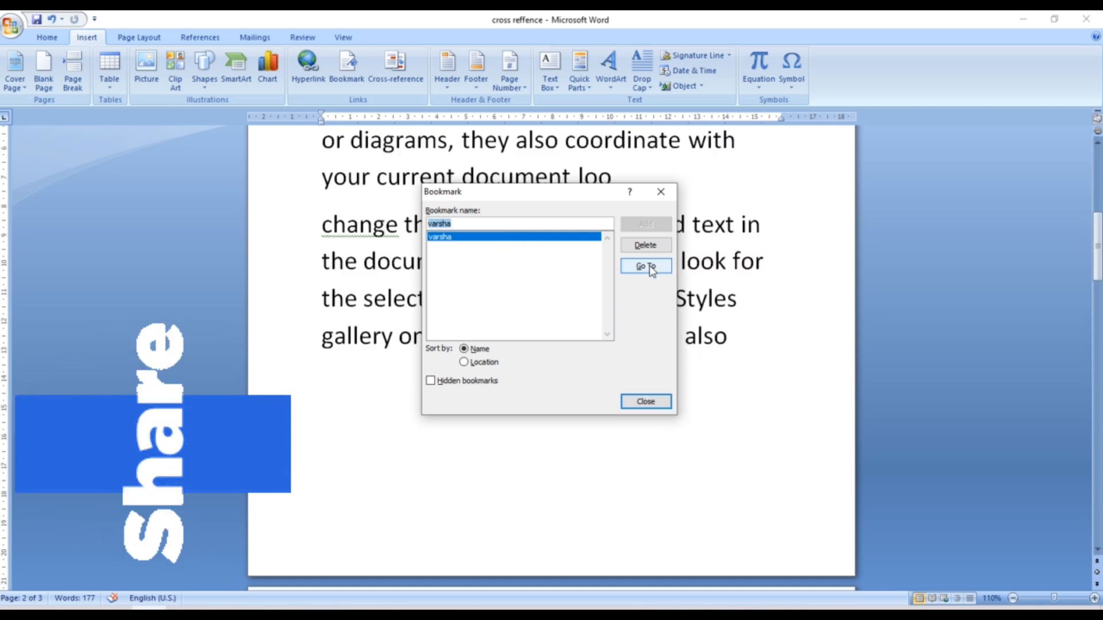
left_click(661, 192)
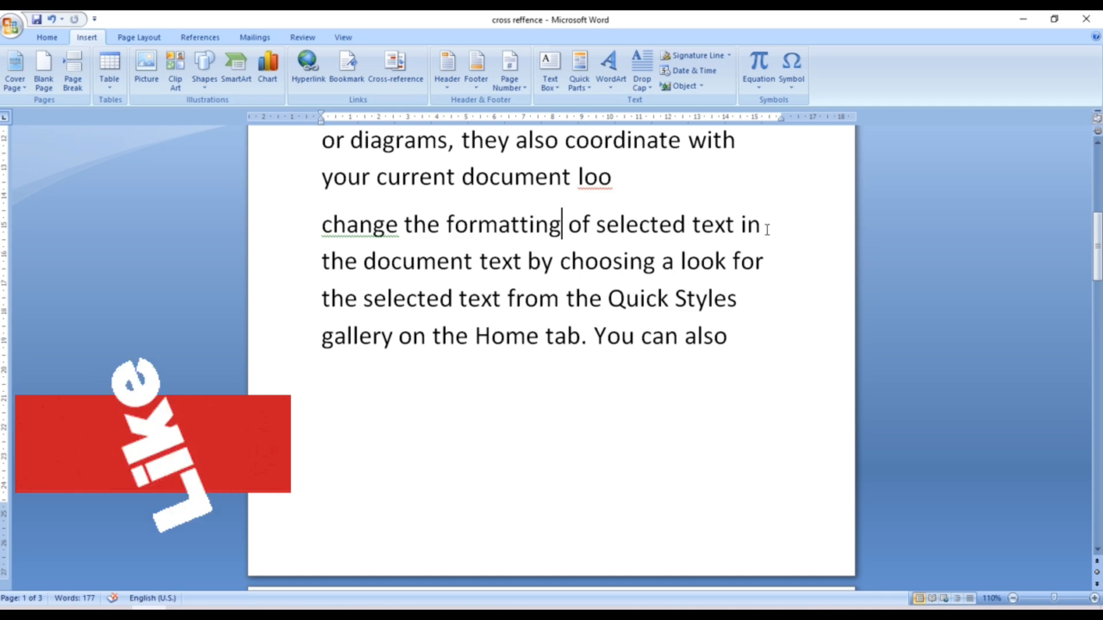
- Select the word 'designed' and add it as a bookmark named 'riya'
left_click_drag(1099, 248, 1099, 184)
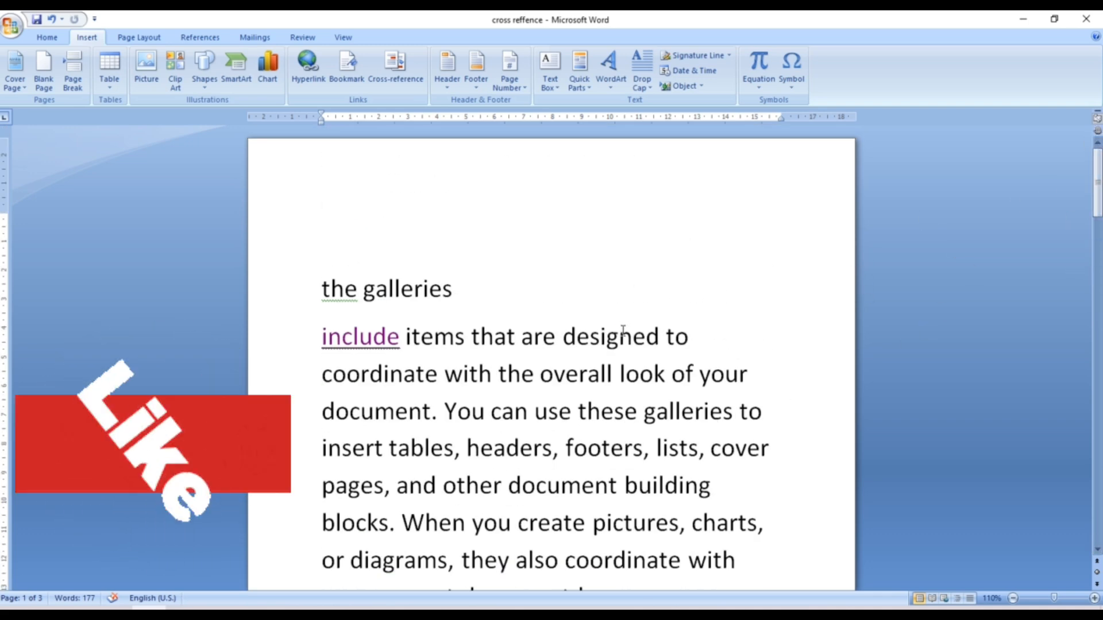
left_click_drag(563, 337, 661, 351)
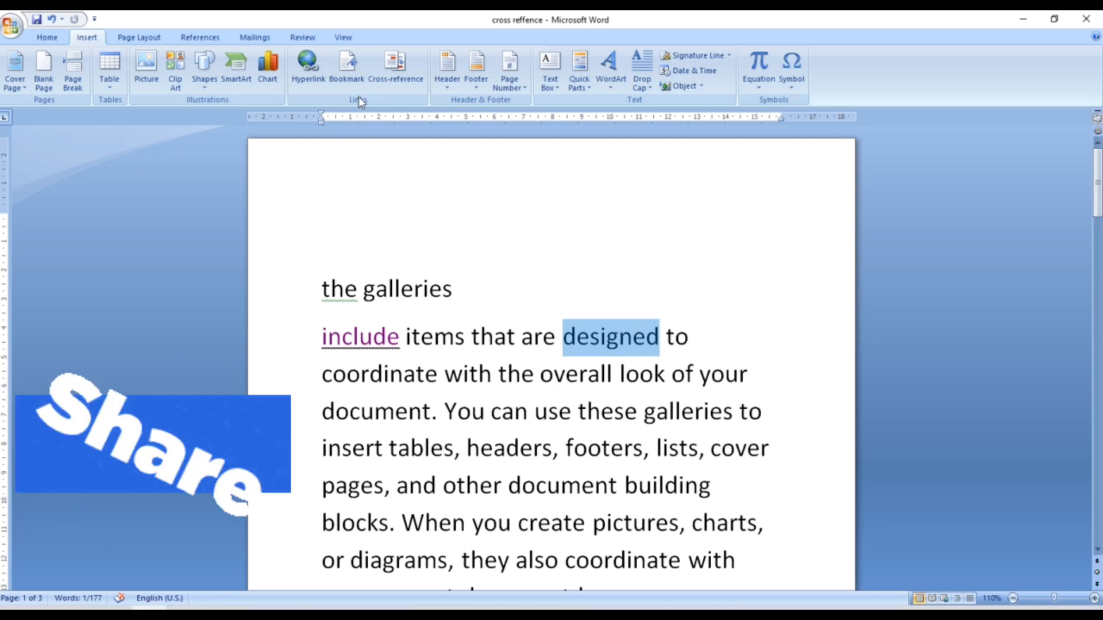
left_click(348, 76)
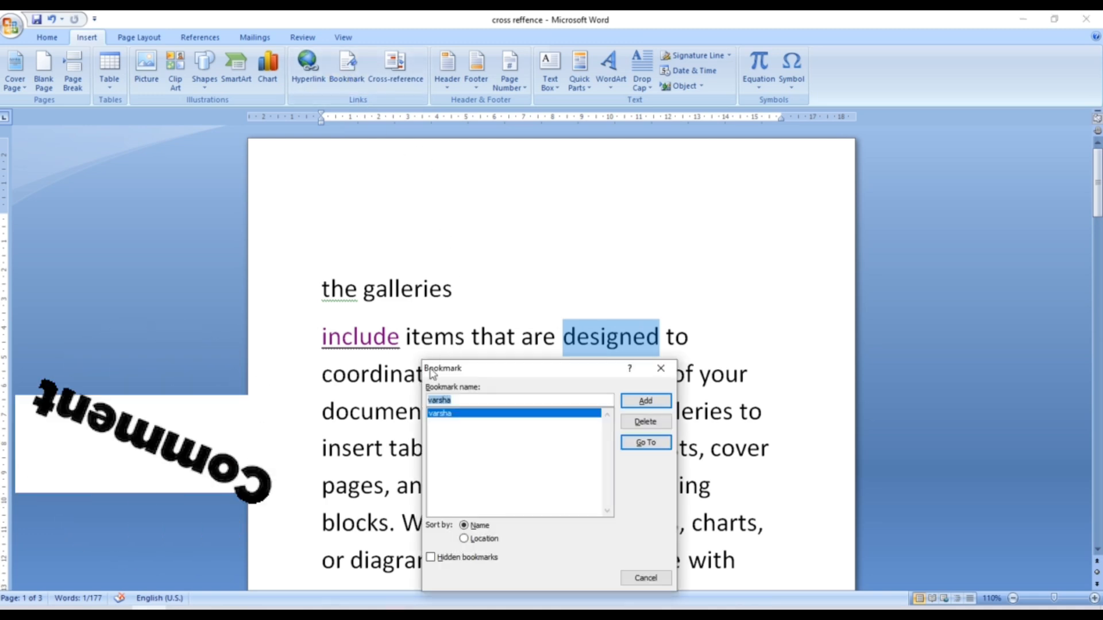
left_click(474, 401)
key("BackSpace")
key("BackSpace")
key("BackSpace")
key("BackSpace")
key("BackSpace")
key("BackSpace")
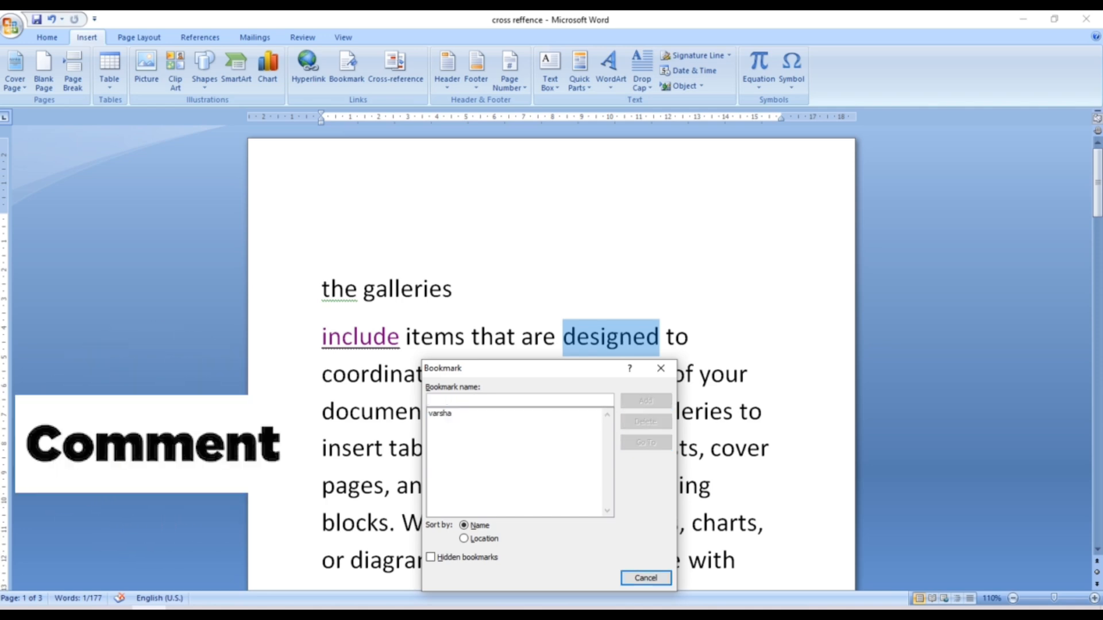
type("r")
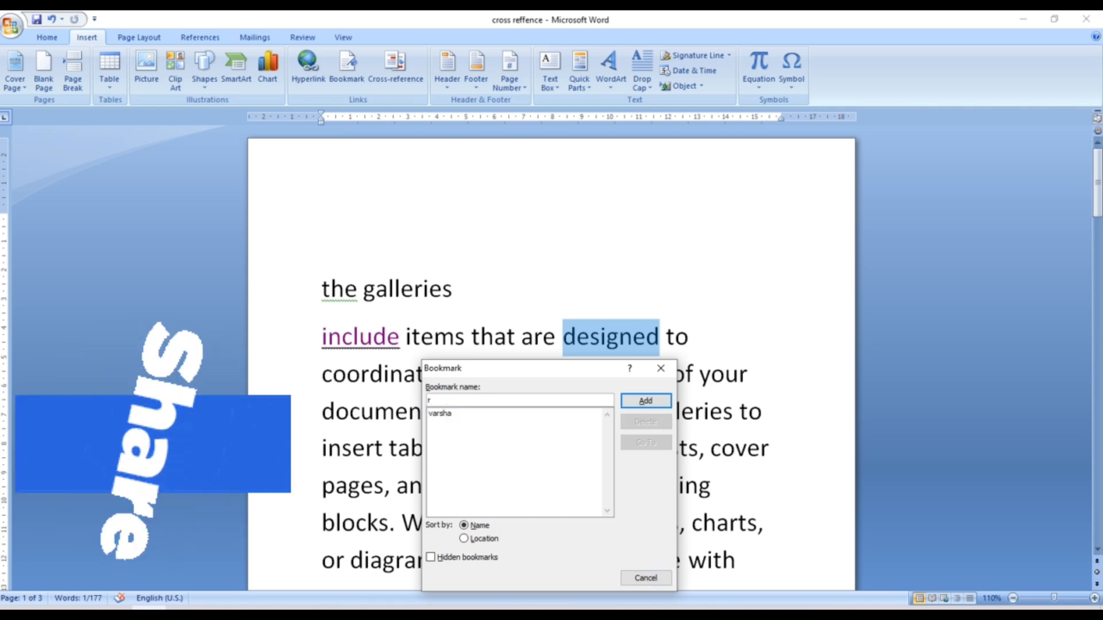
type("iya")
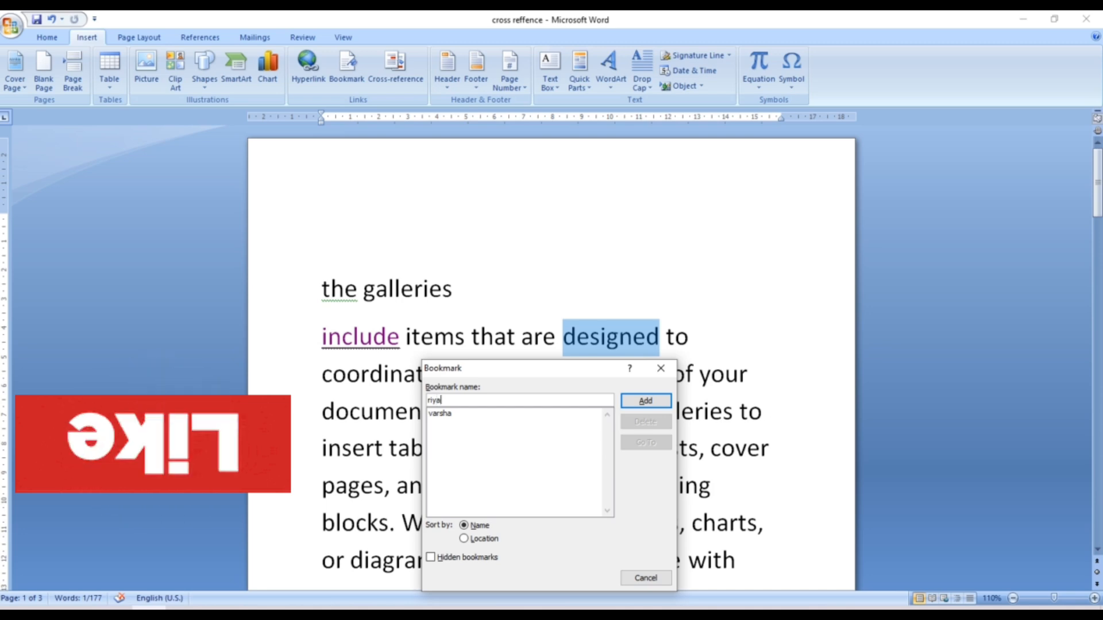
left_click(645, 398)
left_click(610, 484)
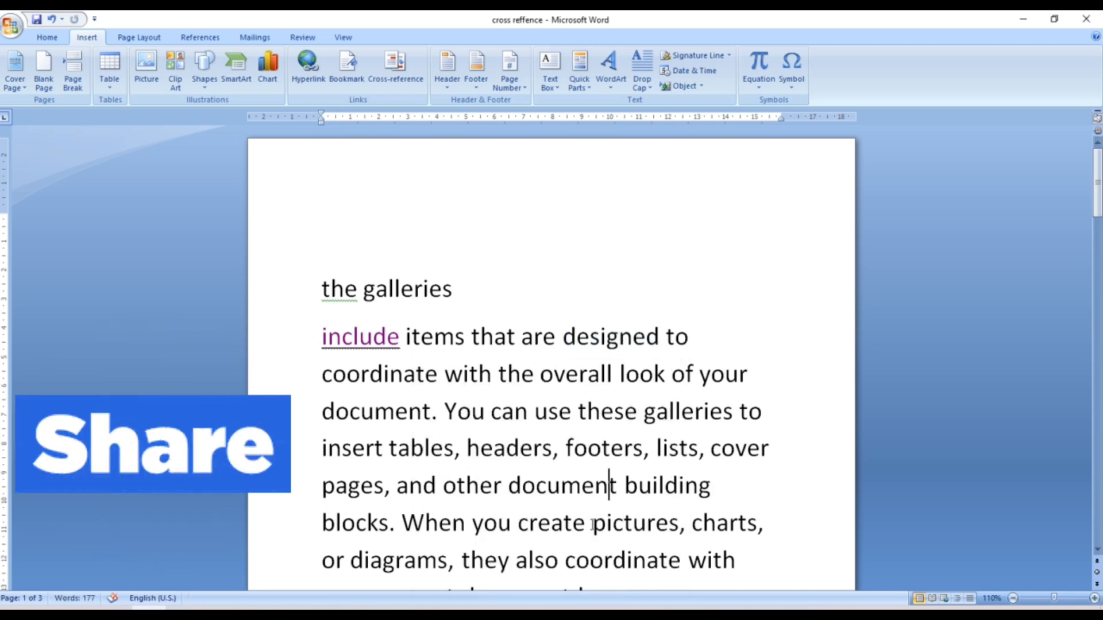
- Bookmark the word 'pictures' in the galleries paragraph under the name 'yash'
left_click_drag(592, 524, 679, 537)
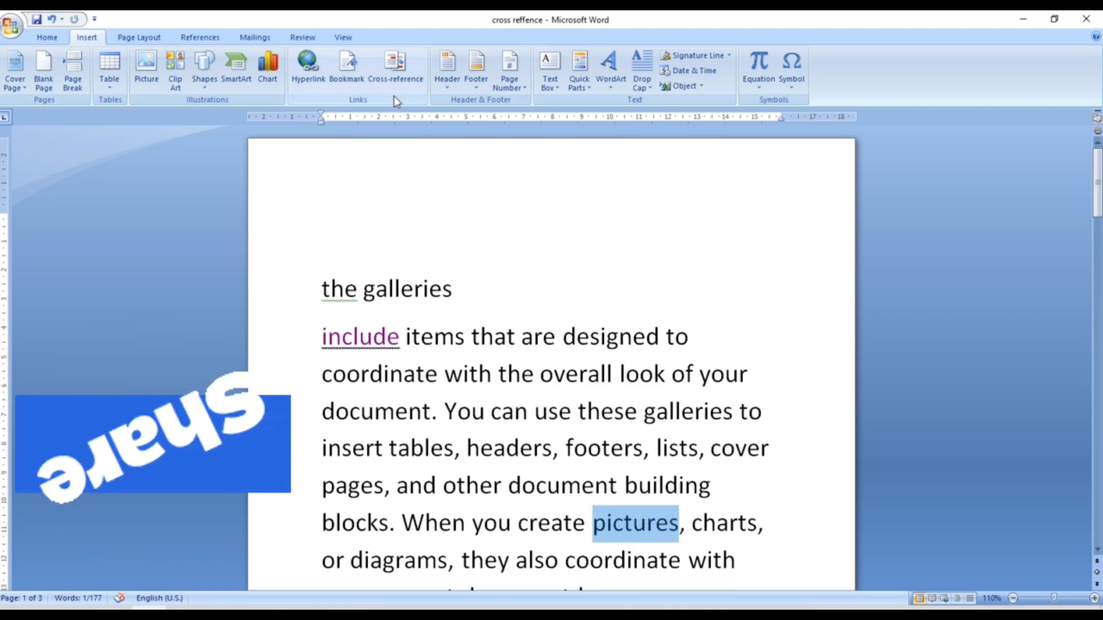
left_click(365, 78)
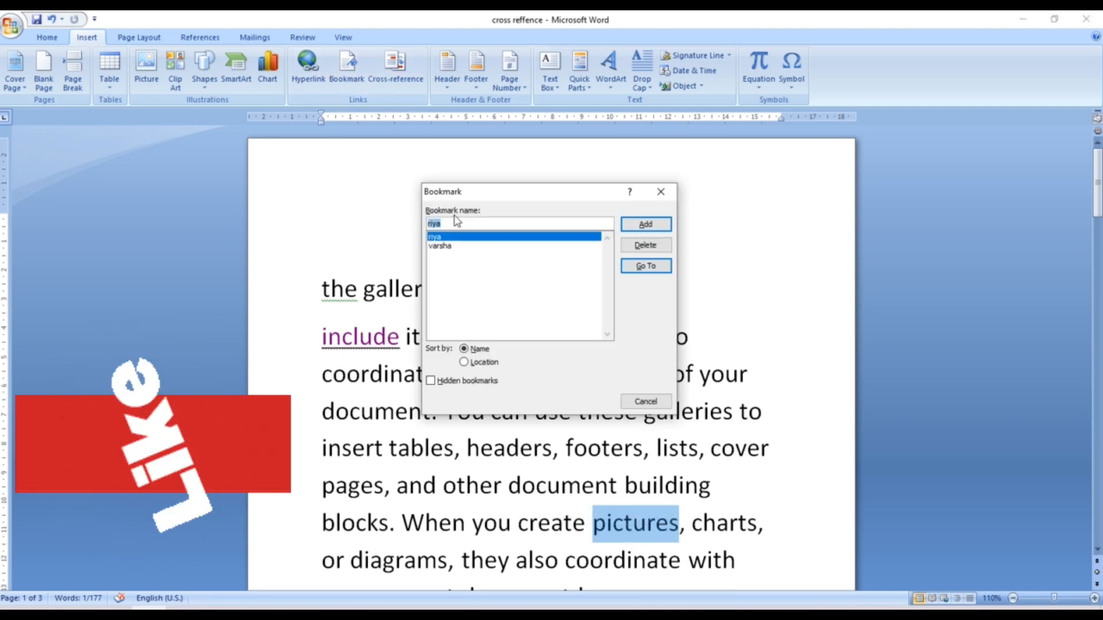
key("BackSpace")
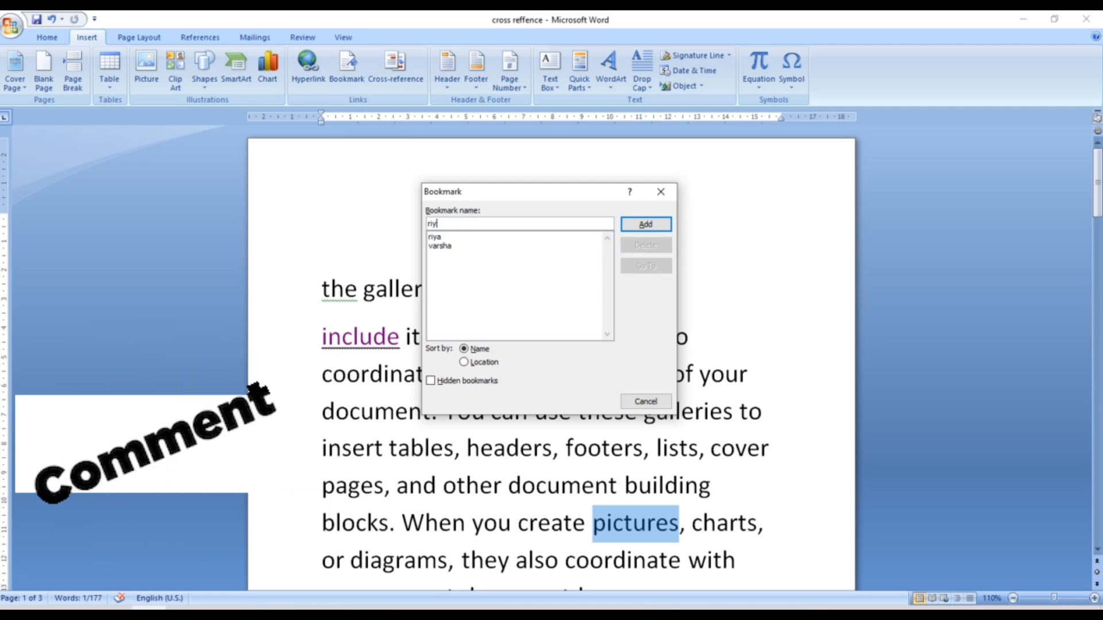
type("y")
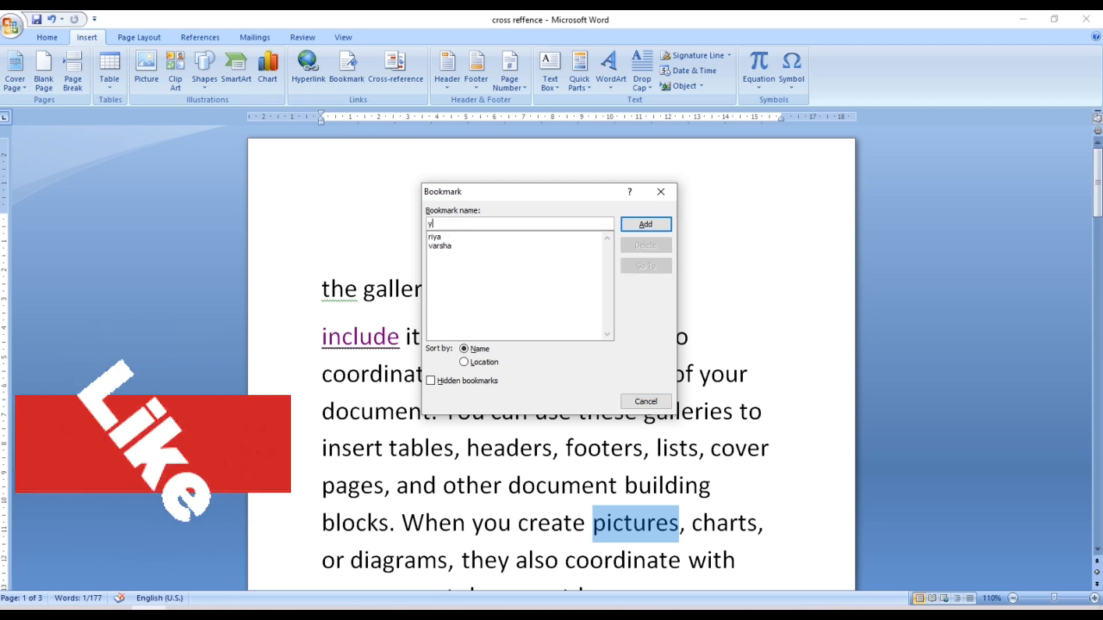
type("ash")
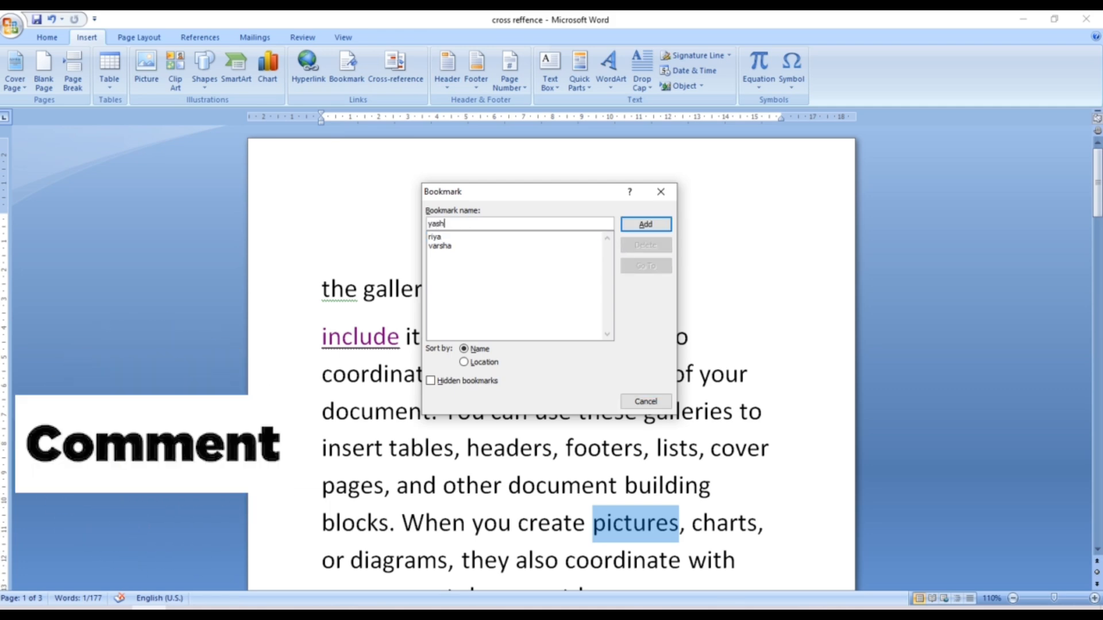
left_click(631, 225)
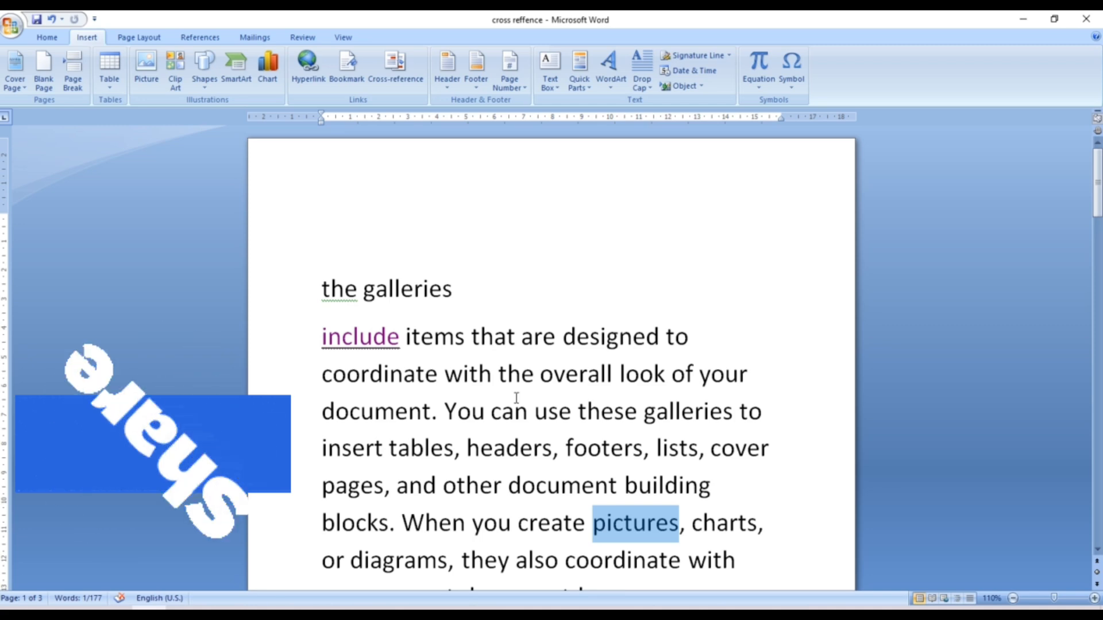
left_click(501, 412)
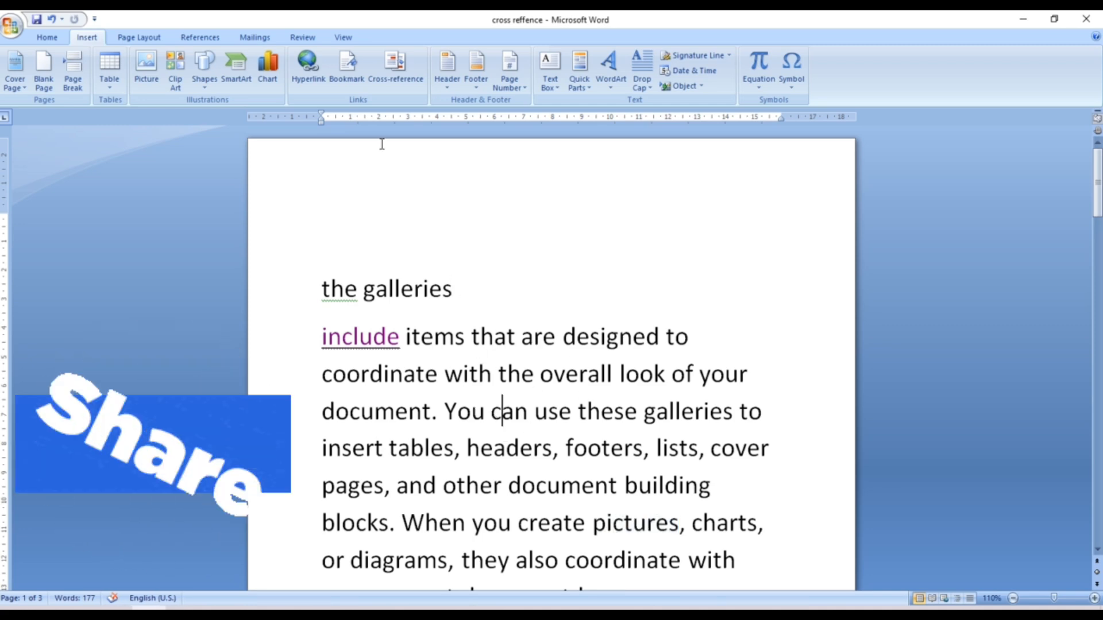
- Go to the 'riya' bookmark, which lands on the word 'designed'
left_click(347, 68)
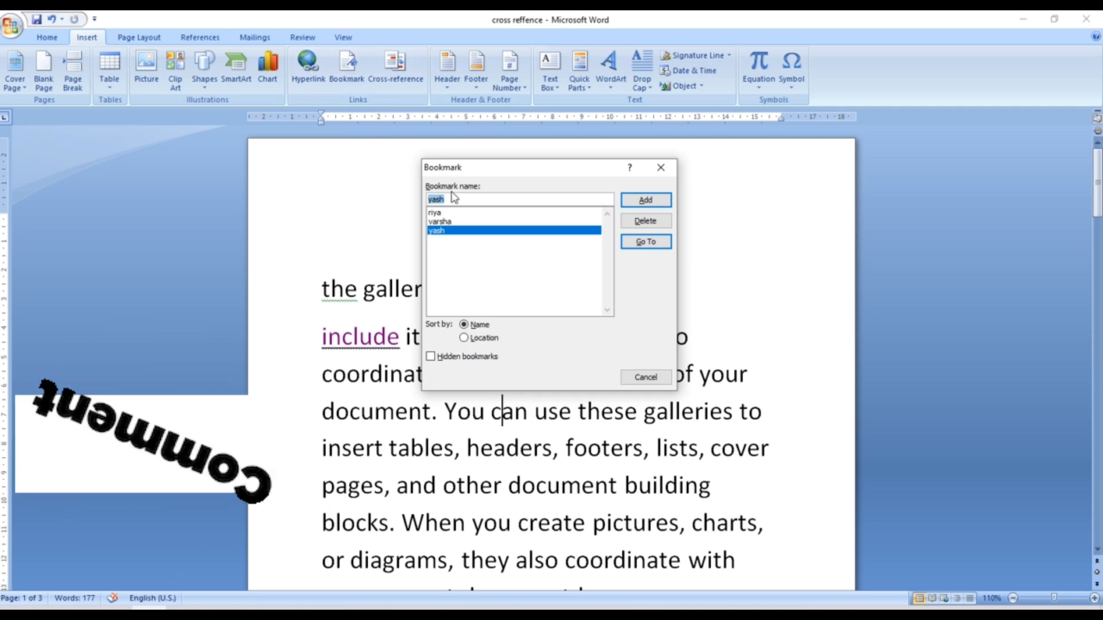
left_click(446, 213)
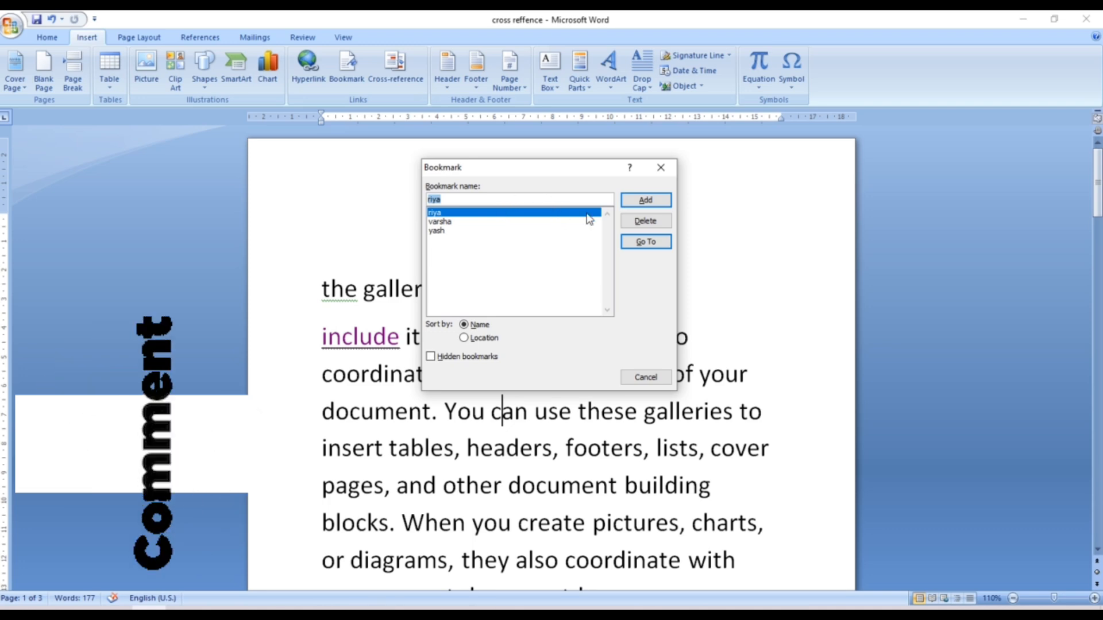
left_click(643, 243)
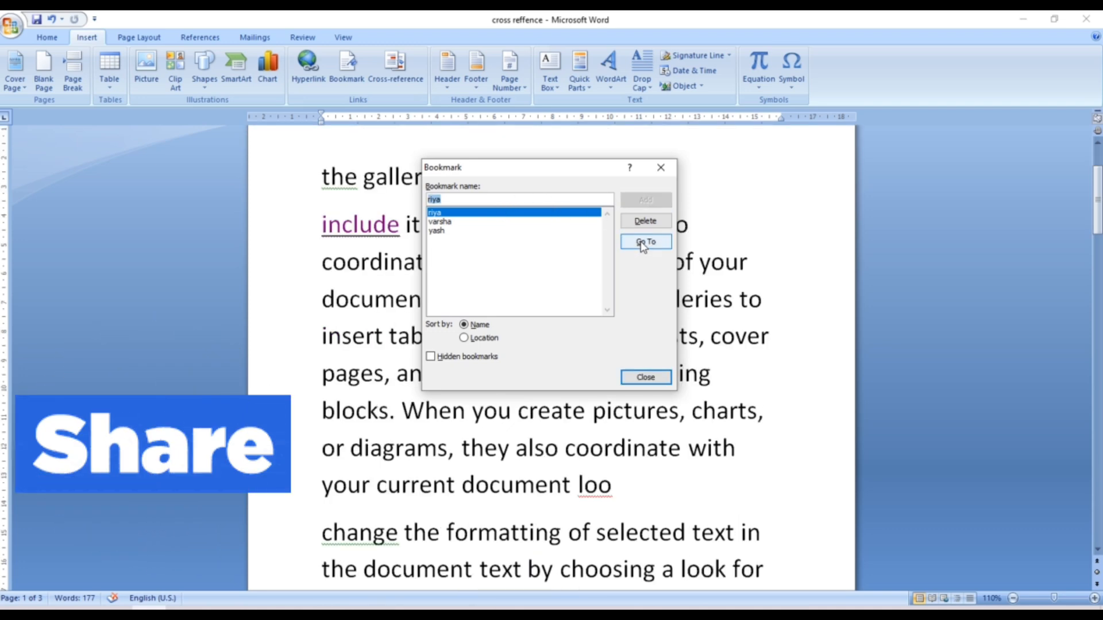
left_click(662, 168)
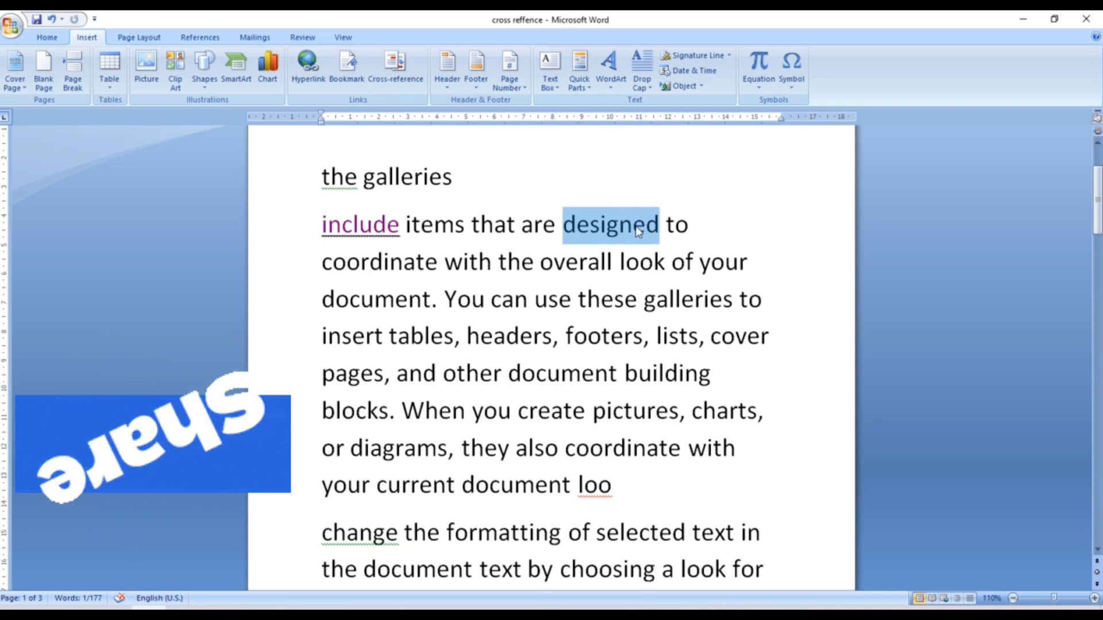
left_click(579, 300)
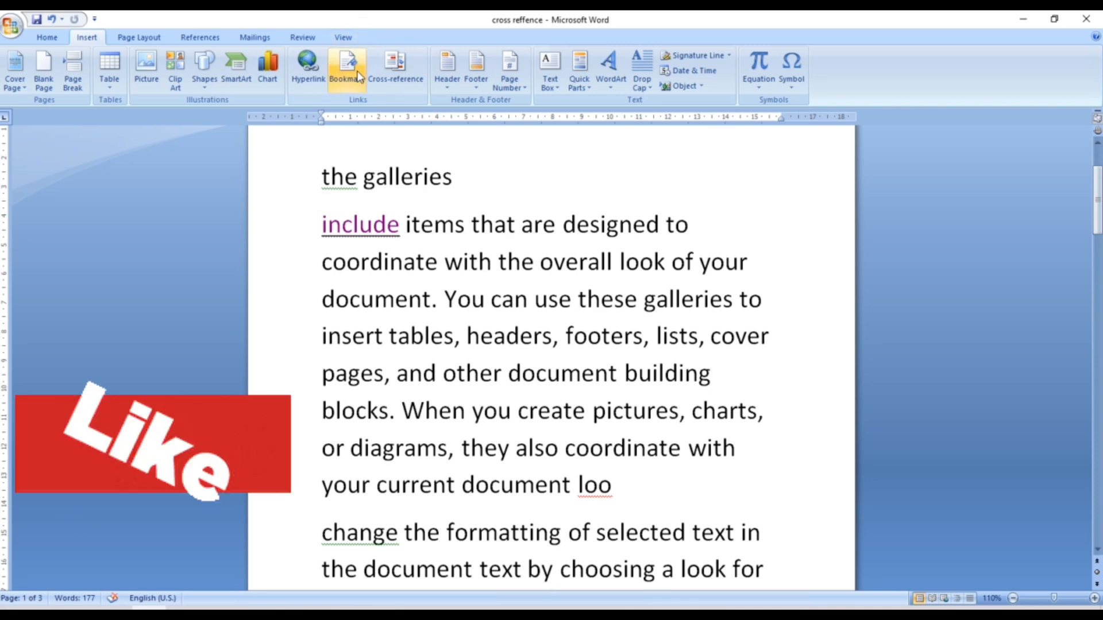
- Delete the 'yash' bookmark, leaving 'varsha' and 'riya'
left_click(349, 69)
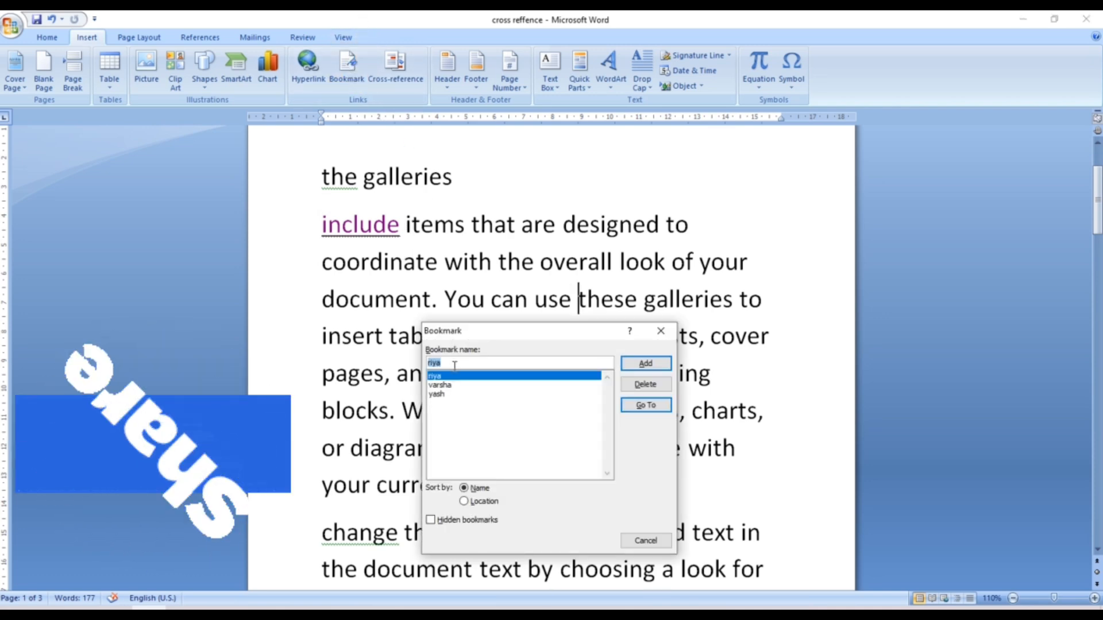
left_click(438, 394)
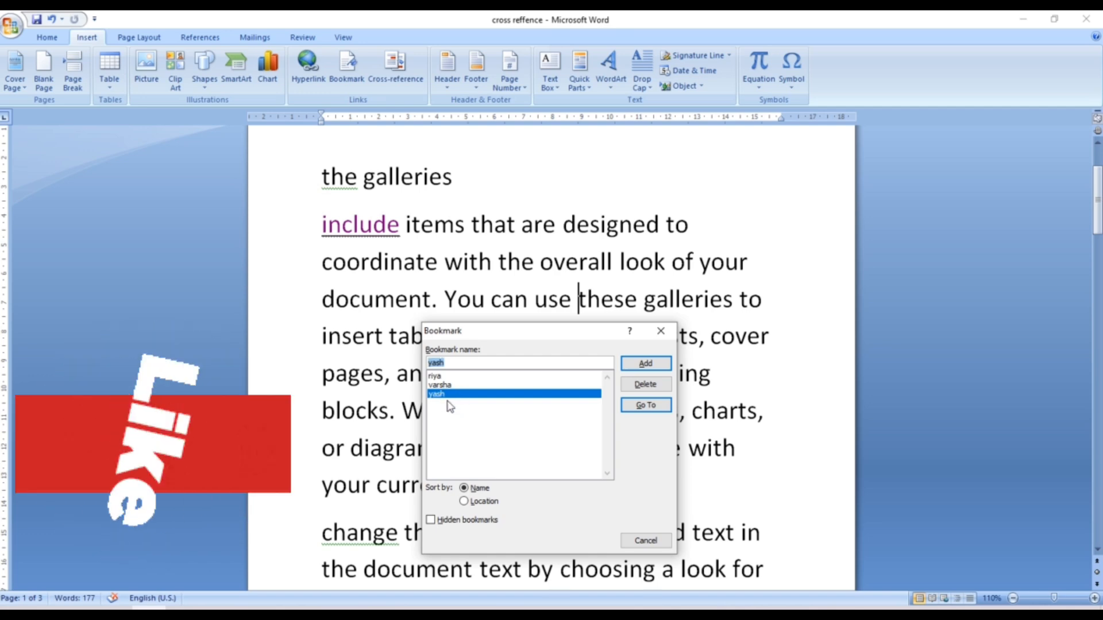
left_click(645, 384)
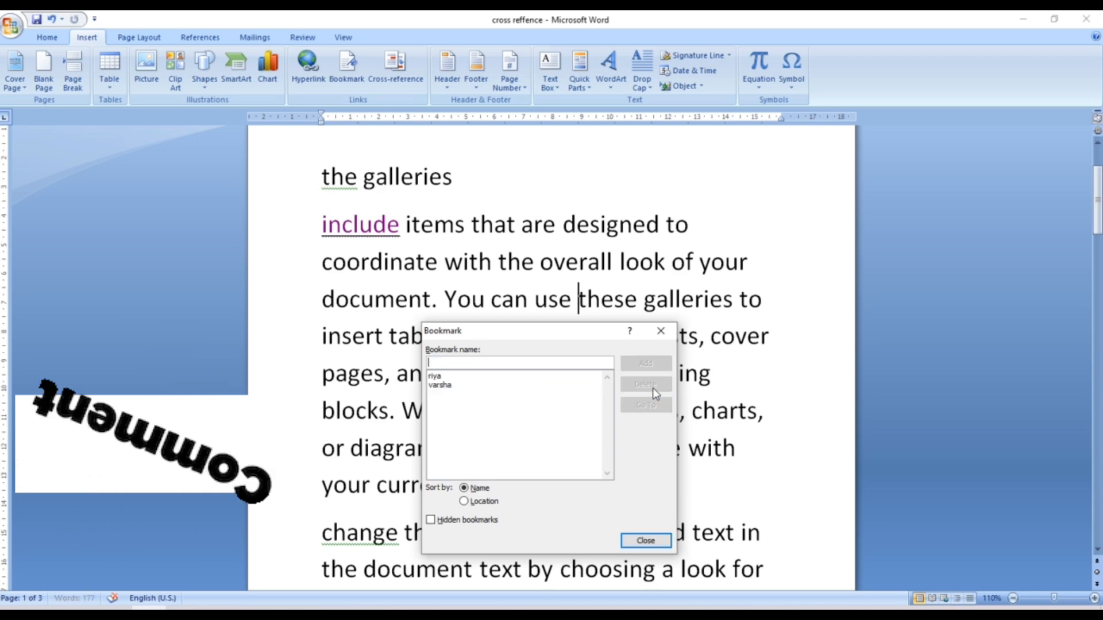
left_click(468, 384)
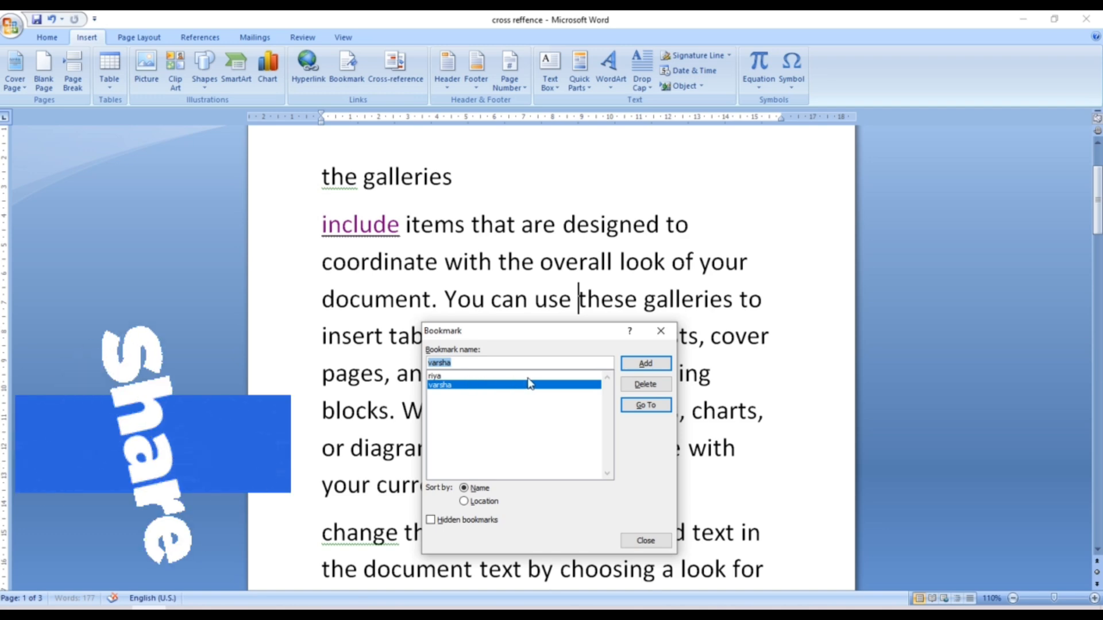
left_click(658, 332)
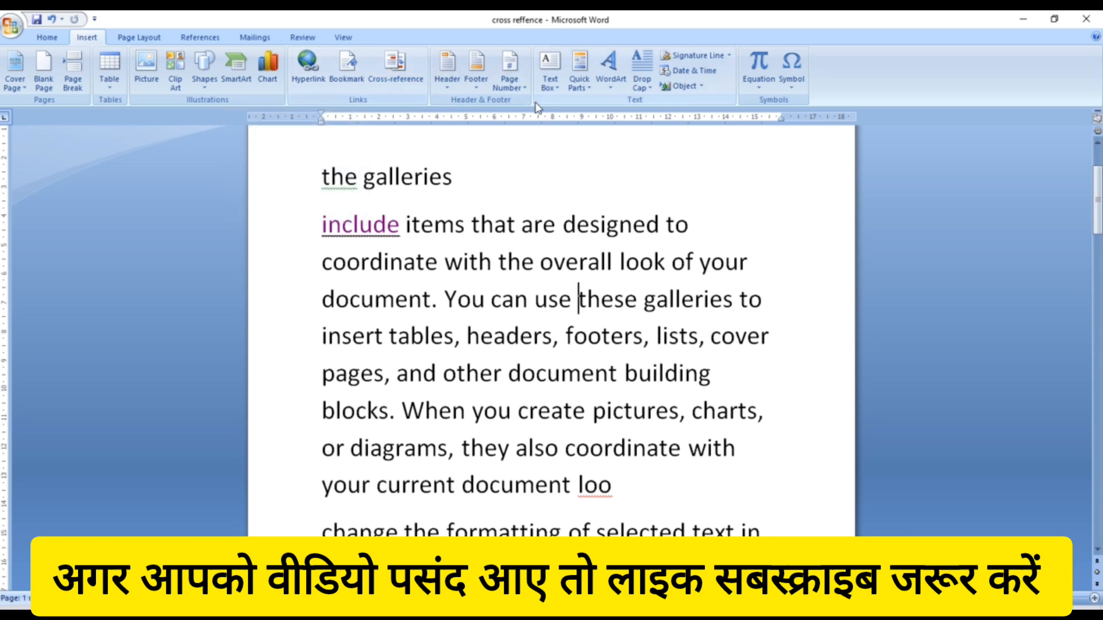
- Scroll to the top of page 1 and insert a blank line above 'the galleries'
left_click_drag(1094, 235, 1086, 216)
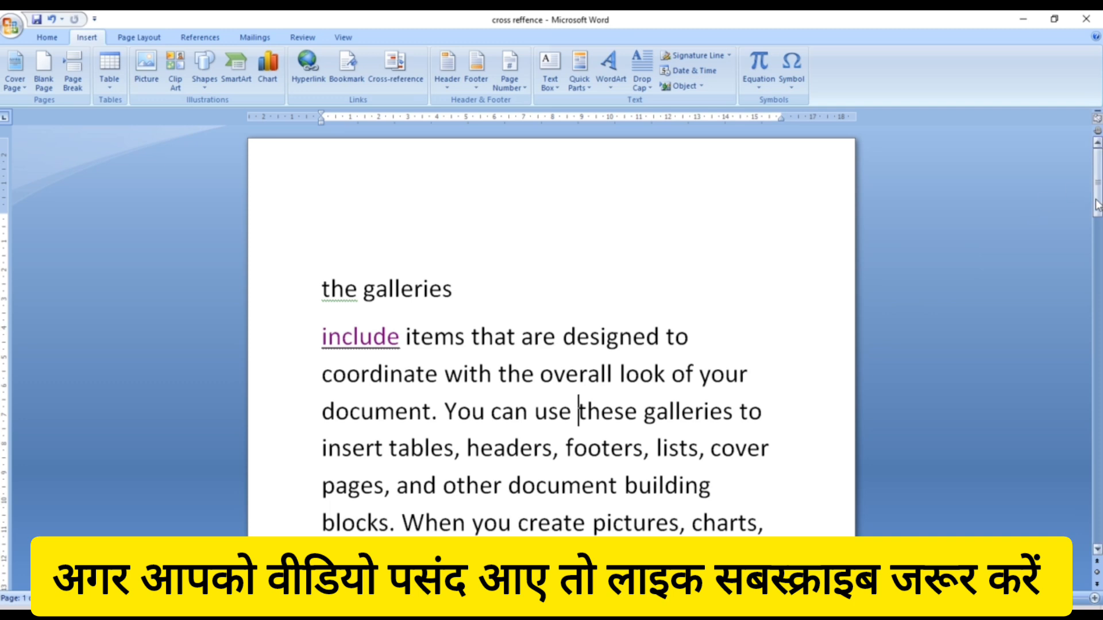
left_click_drag(1097, 184, 1066, 110)
left_click(600, 287)
left_click(323, 289)
key("Return")
key("Return")
key("Return")
key("Return")
key("Return")
key("Return")
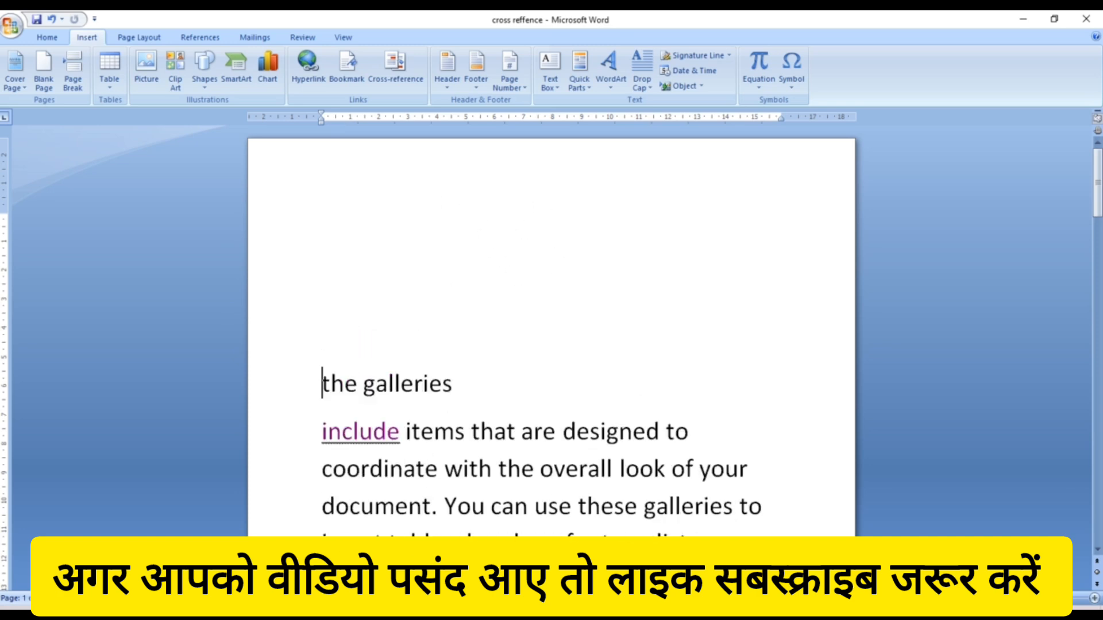
- Add more blank lines until 'the galleries' moves to page 2, then confirm page 1 is blank
key("Return")
key("Return")
key("Return")
key("Return")
key("Return")
key("Return")
key("Return")
key("Return")
key("Return")
key("Return")
key("Return")
key("Return")
key("Return")
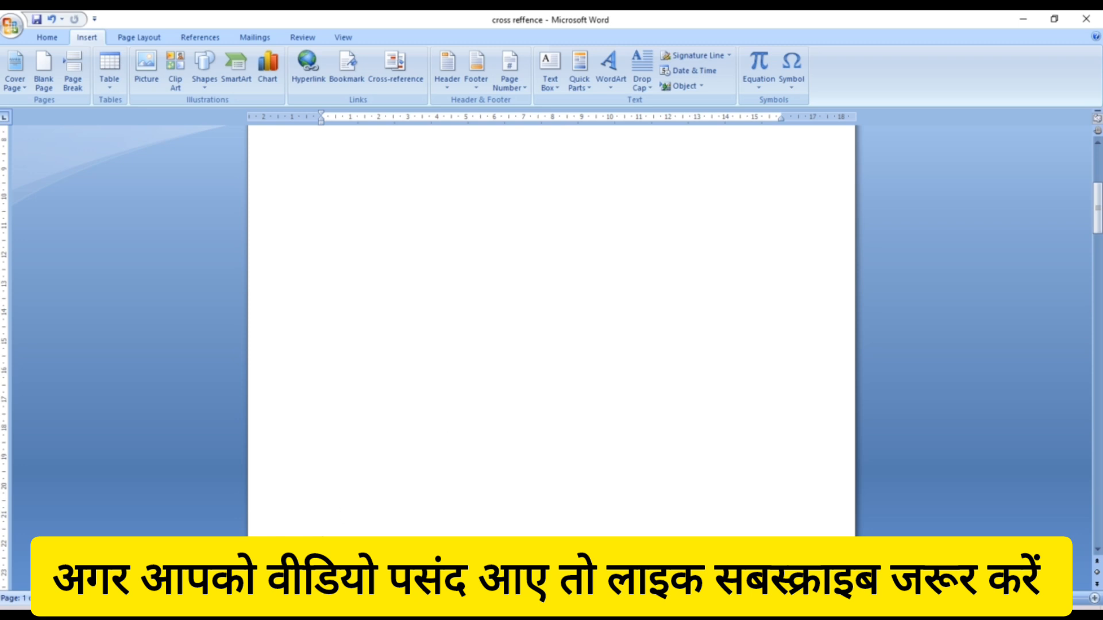
key("Return")
key("Return")
key("Return")
key("Return")
key("Return")
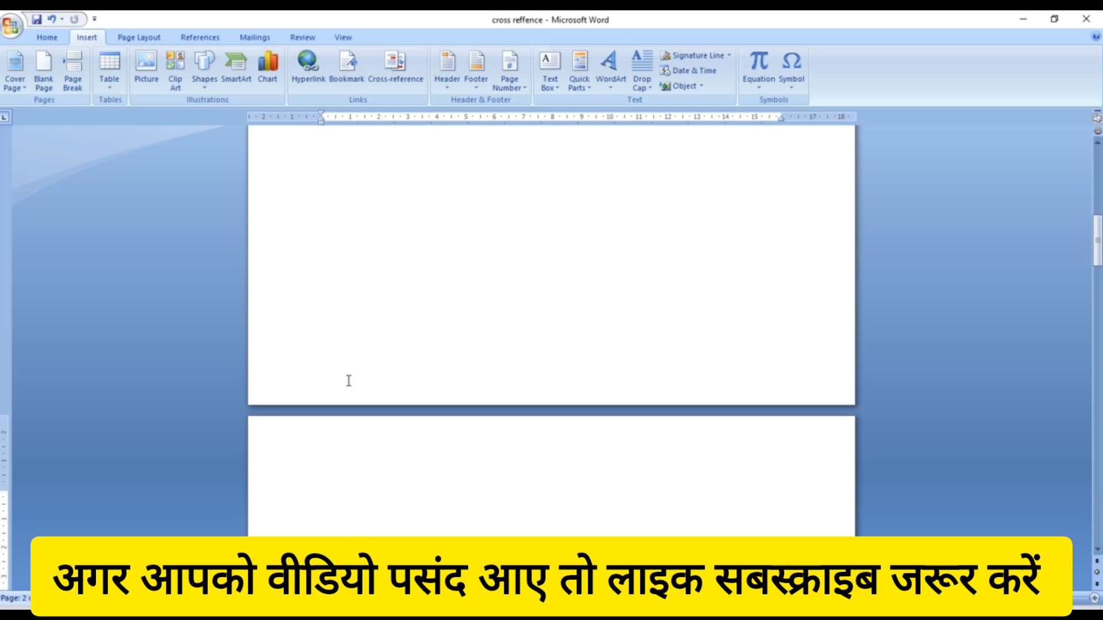
left_click_drag(1097, 253, 1099, 184)
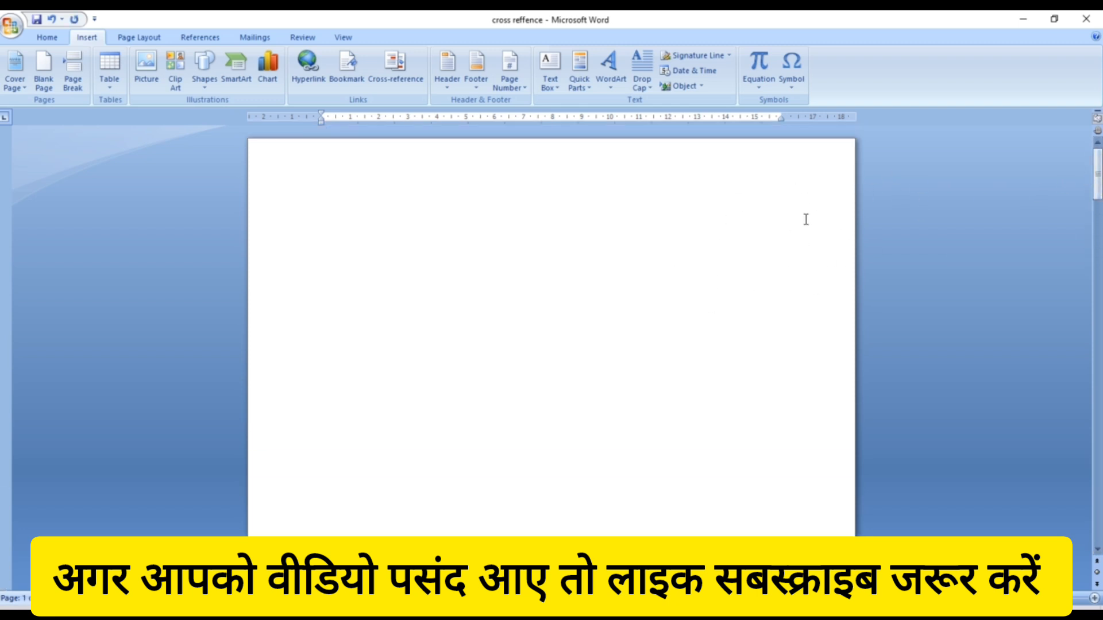
left_click(707, 291)
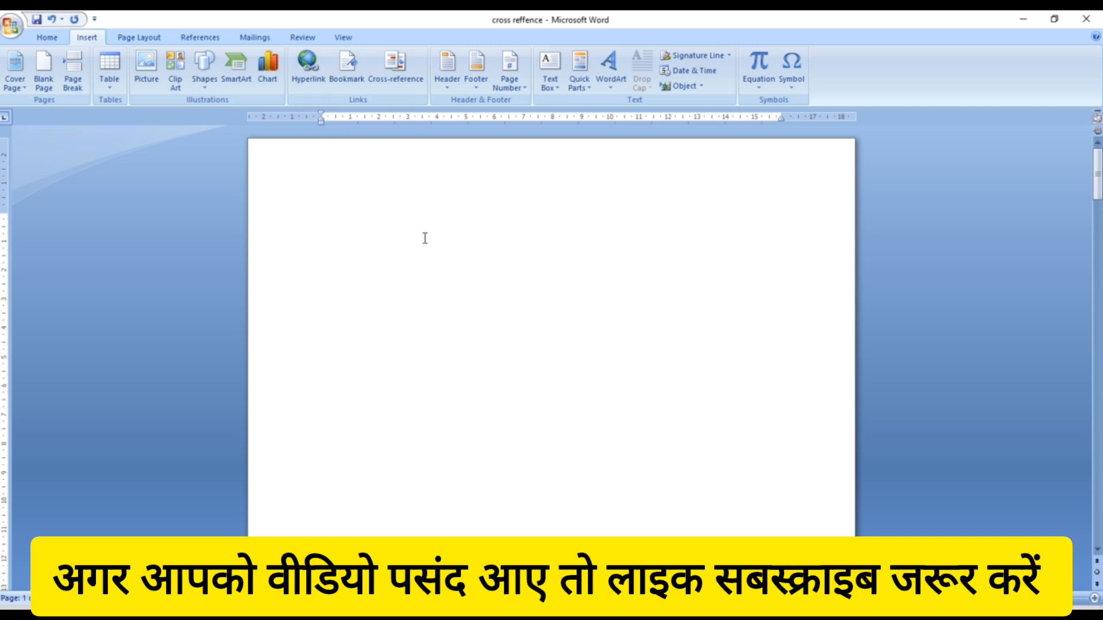
left_click_drag(1097, 172, 1097, 283)
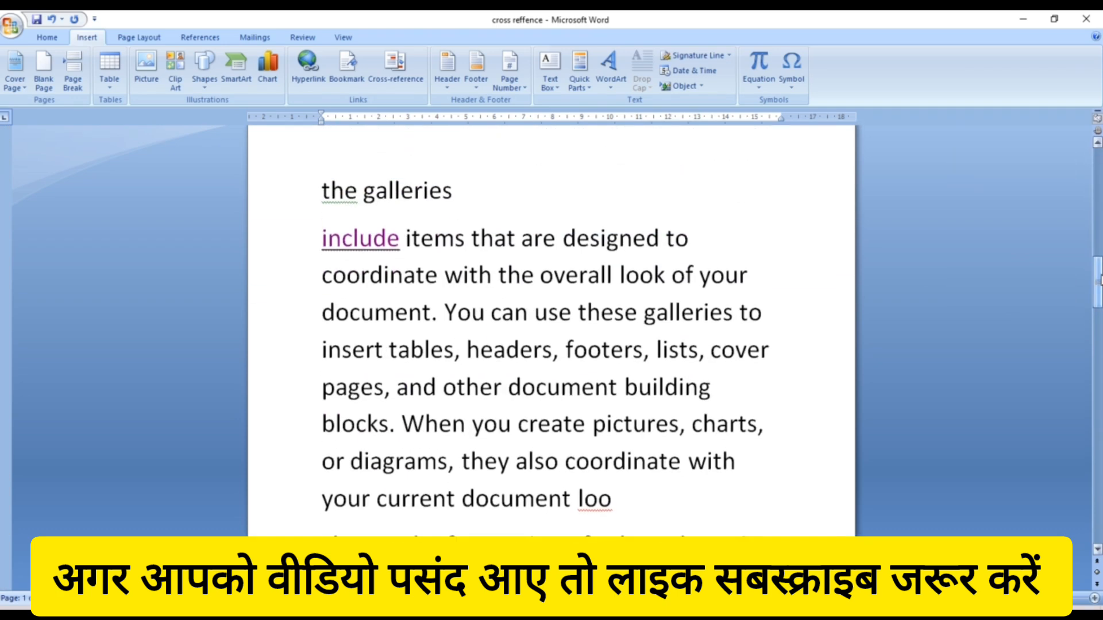
- Apply the Heading 1 style to the line 'the galleries' at the top of page 2
left_click(827, 246)
left_click(325, 191)
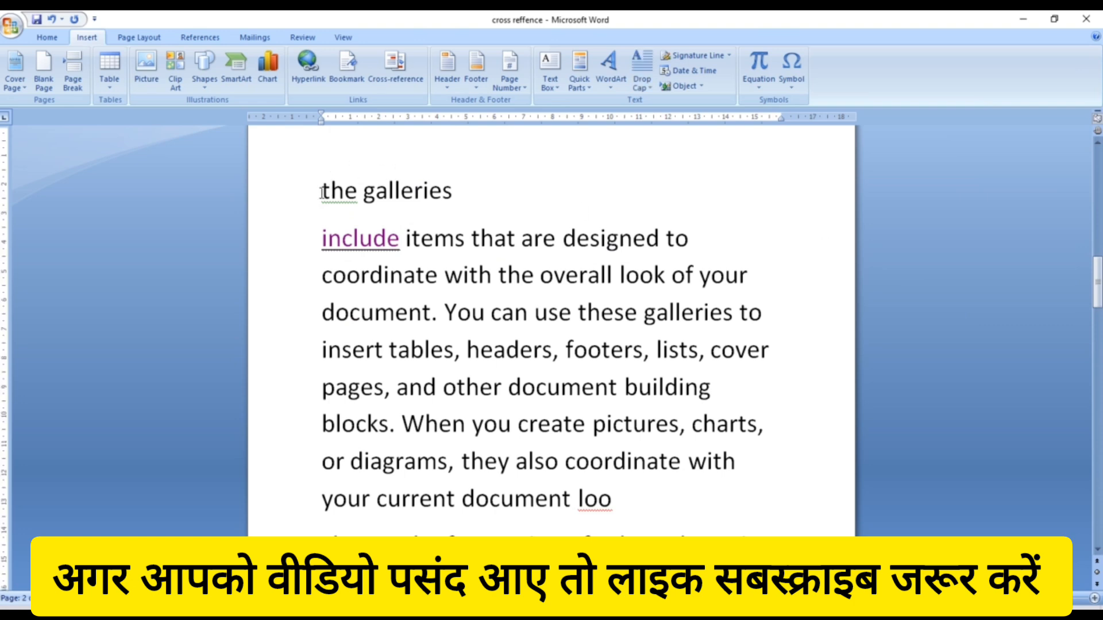
left_click_drag(325, 191, 463, 181)
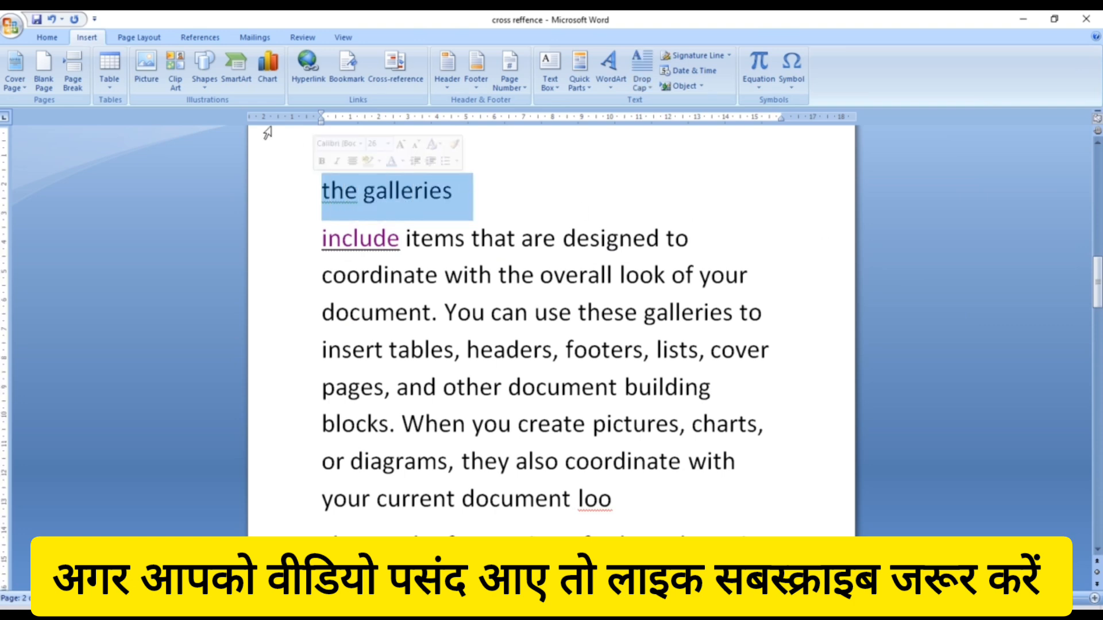
left_click(43, 36)
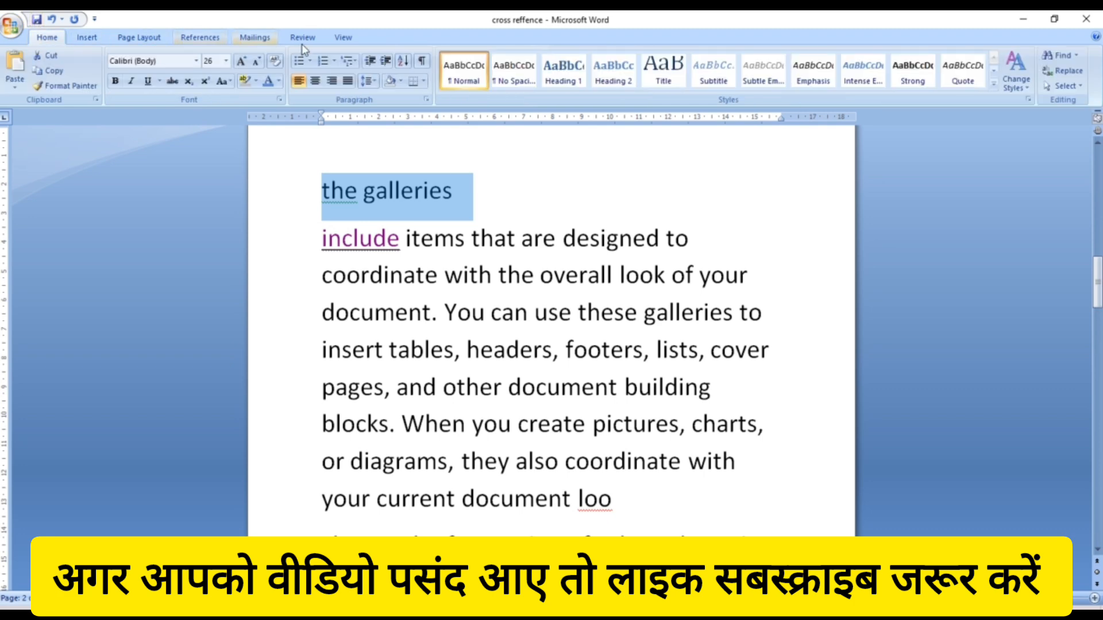
left_click(560, 73)
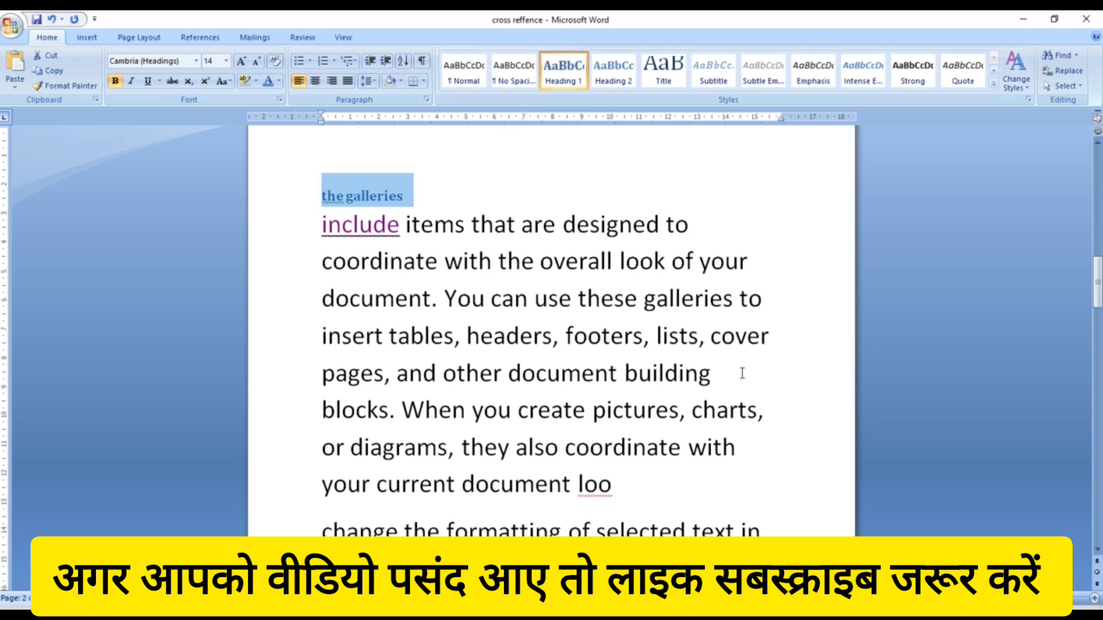
left_click(754, 484)
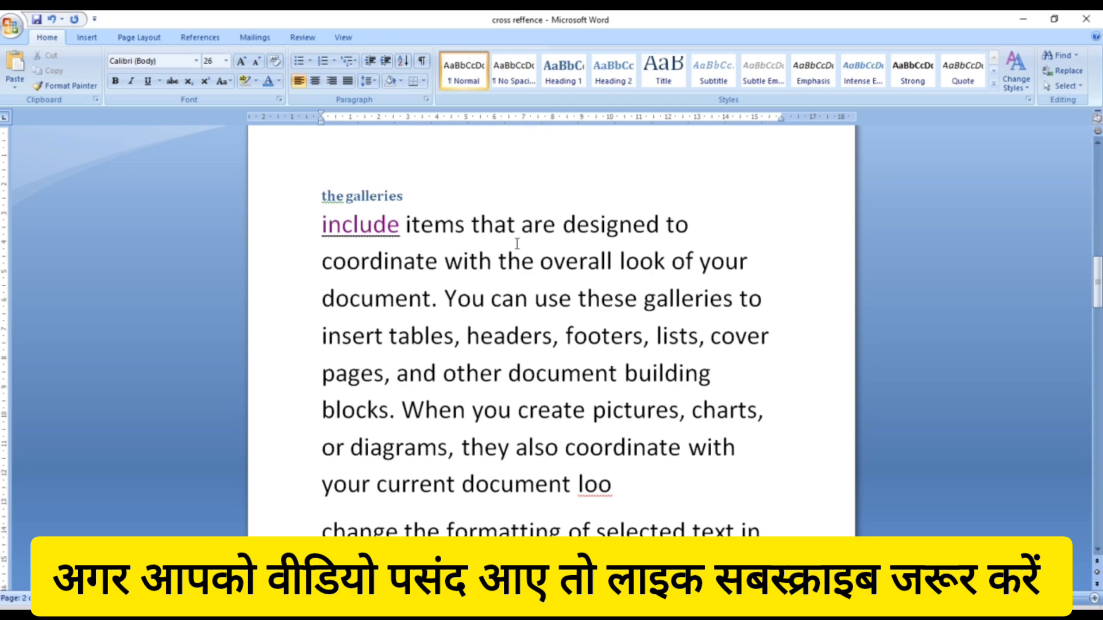
left_click_drag(1097, 282, 1097, 362)
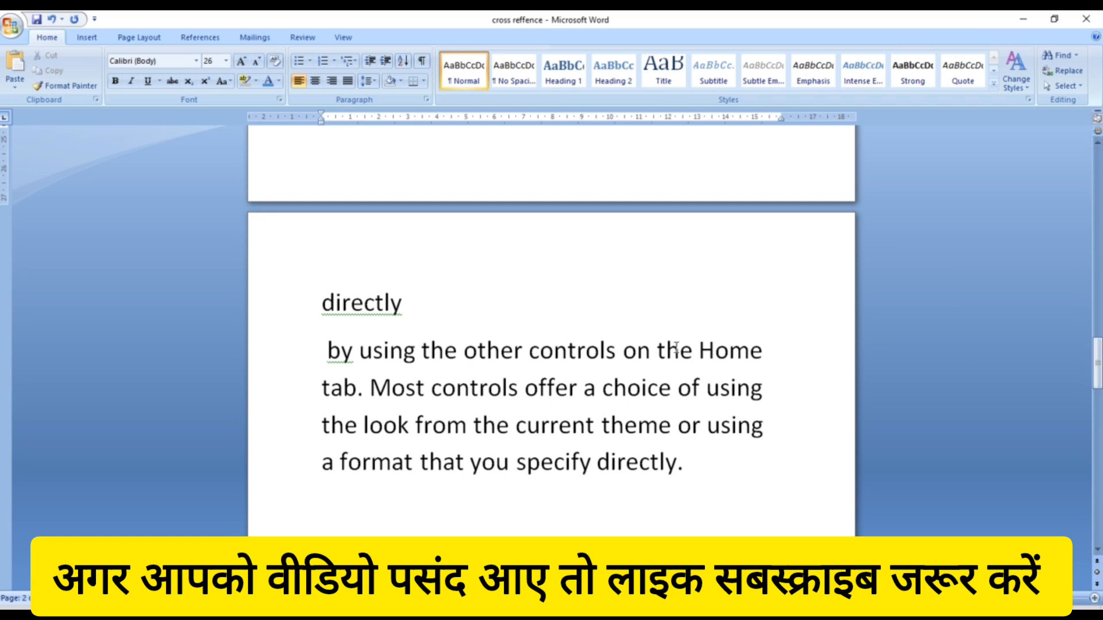
- Make another line Heading 1, then page-break 'To change' onto a new page as Heading 1
left_click(304, 308)
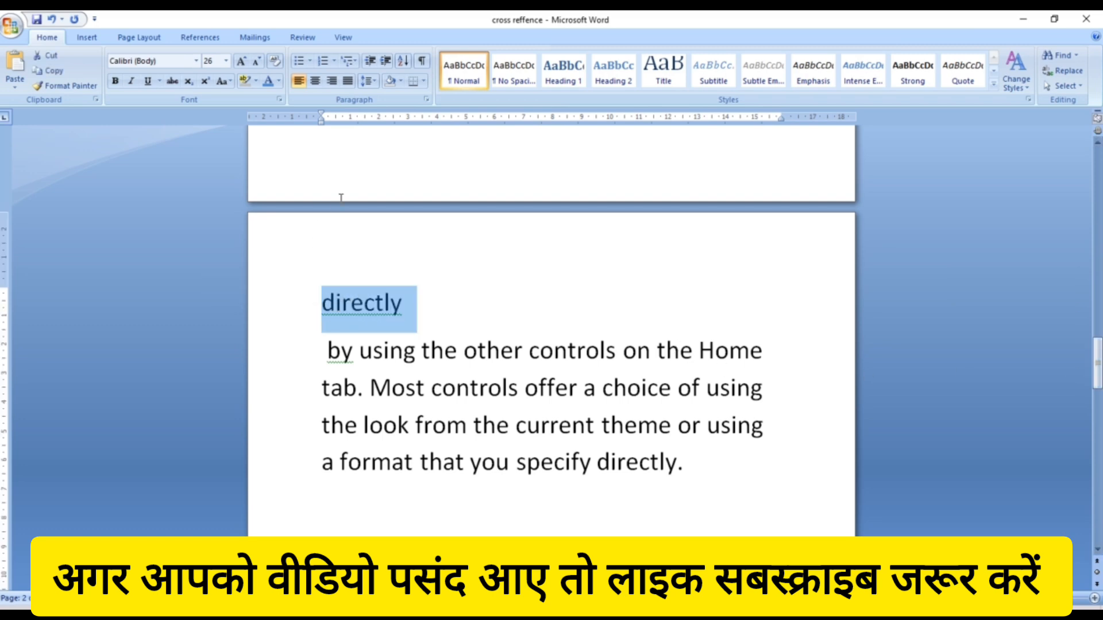
left_click(551, 79)
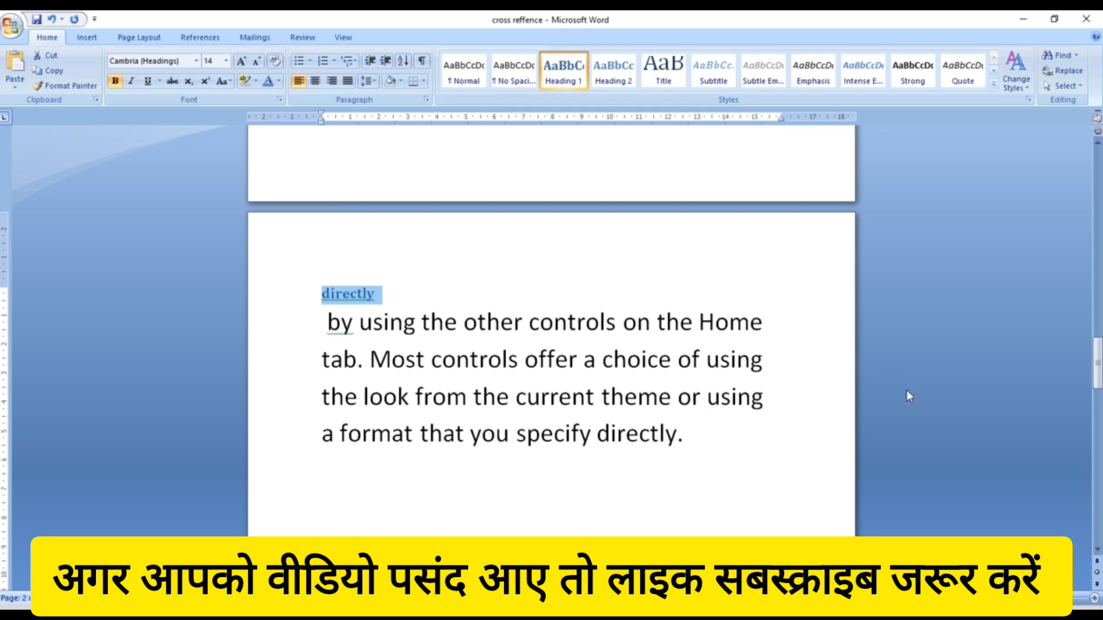
left_click_drag(1097, 362, 1097, 452)
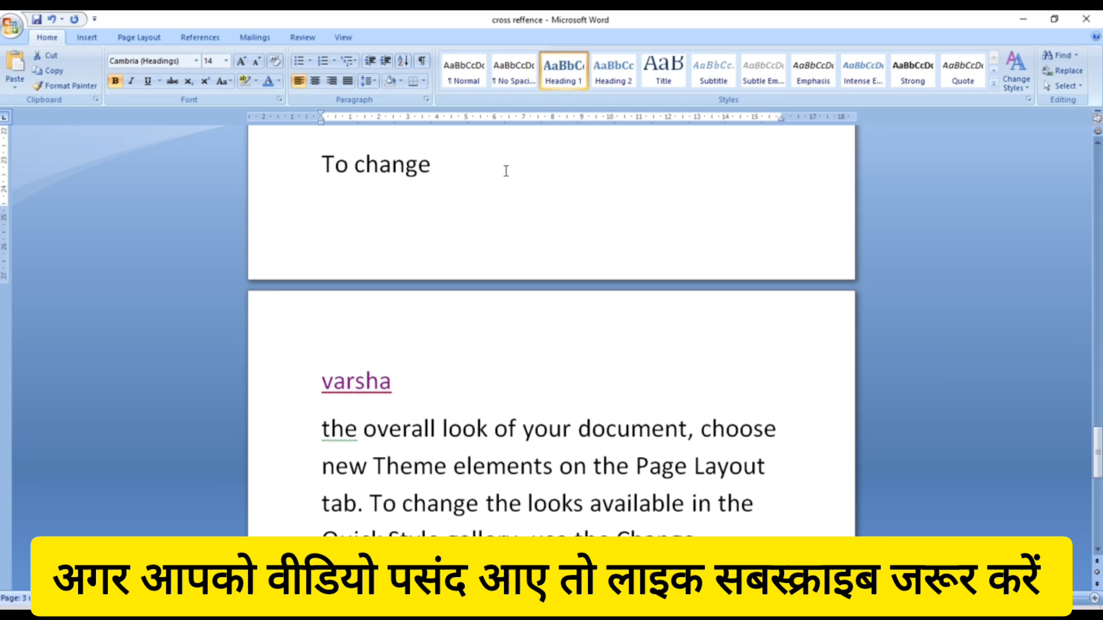
left_click(325, 163)
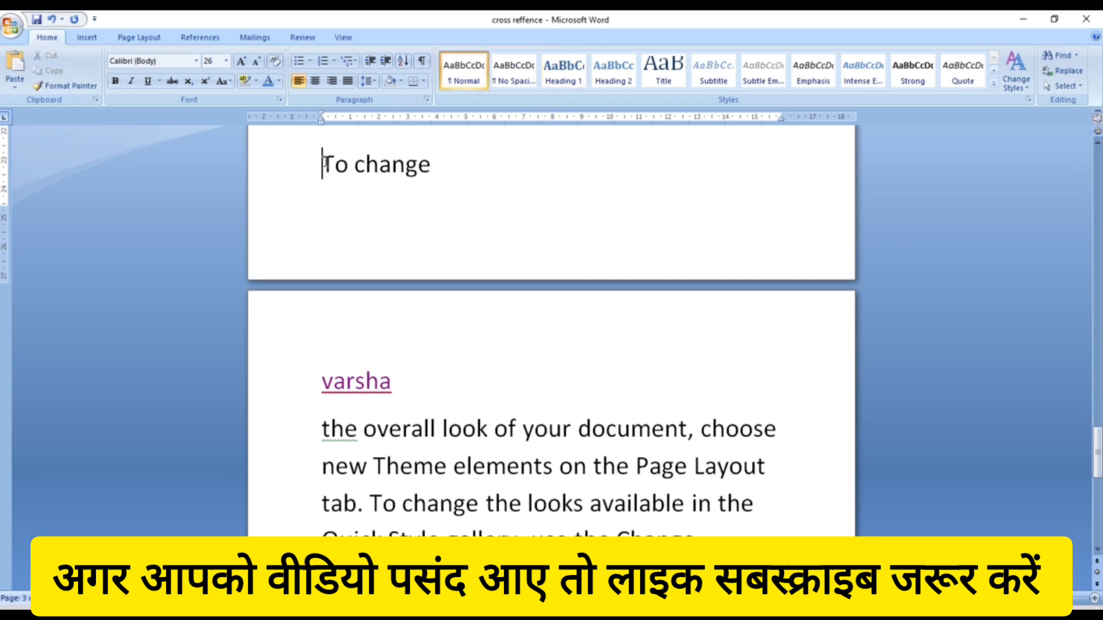
key("ctrl+Return")
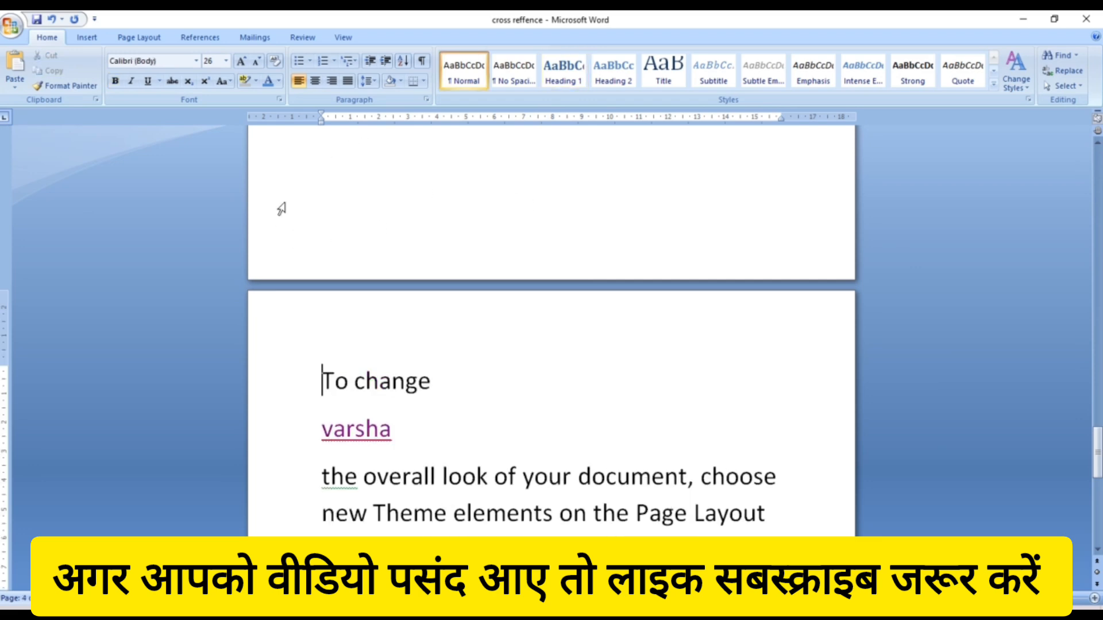
left_click(471, 385)
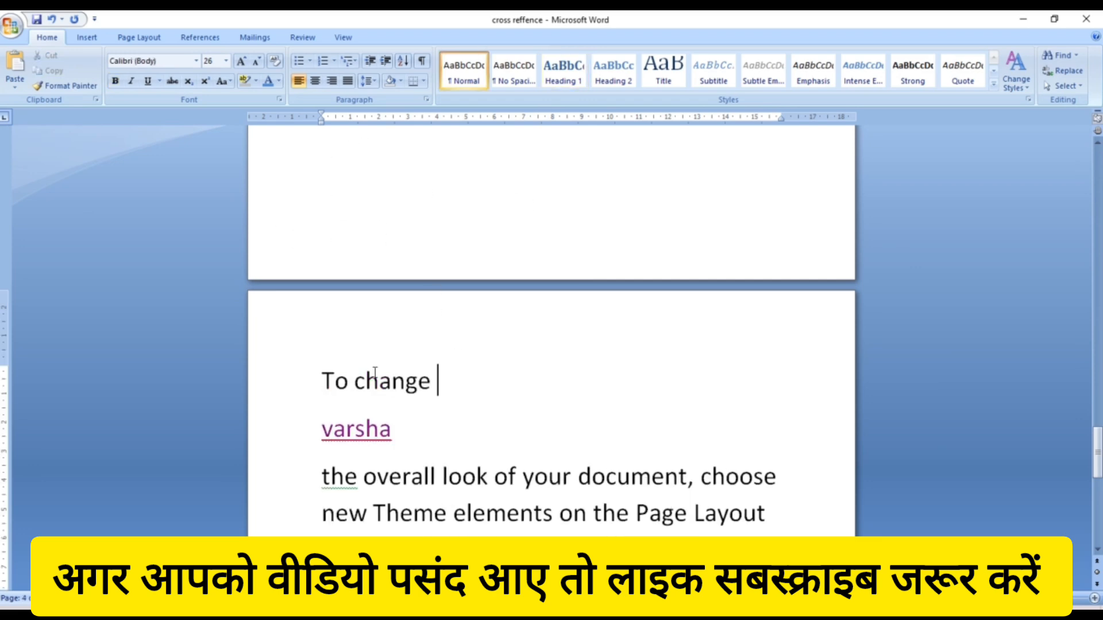
left_click(300, 384)
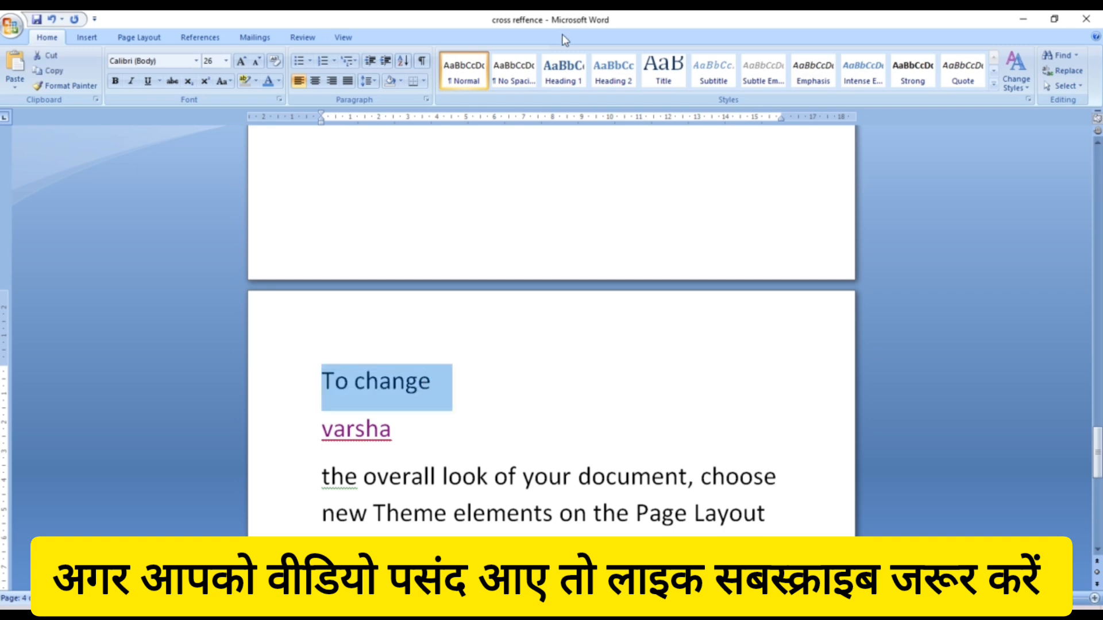
left_click(567, 68)
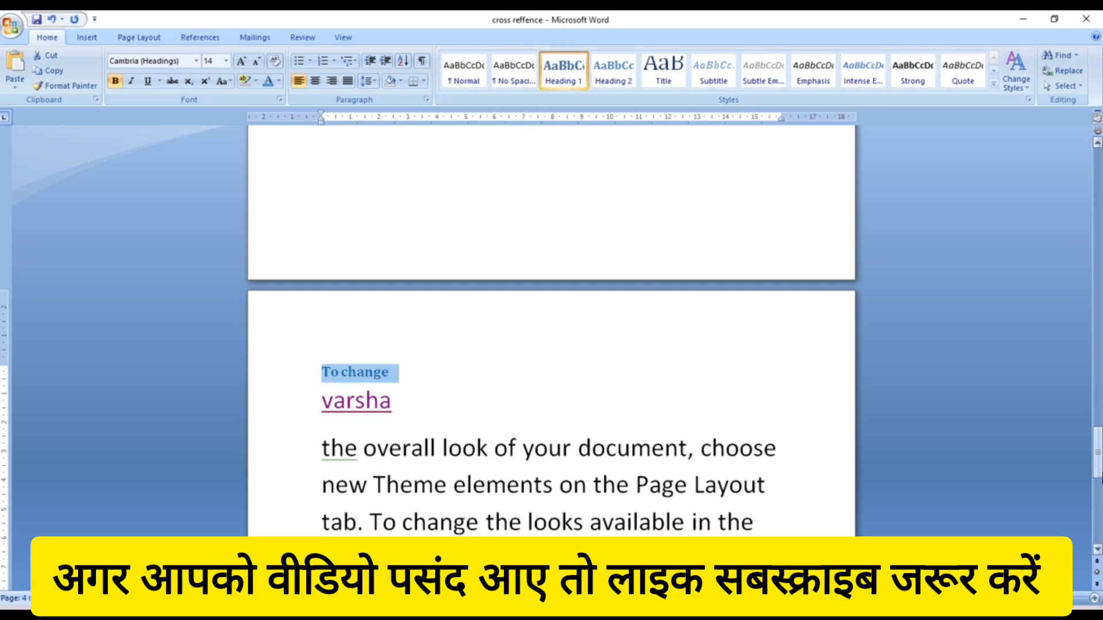
left_click_drag(1098, 467, 1098, 220)
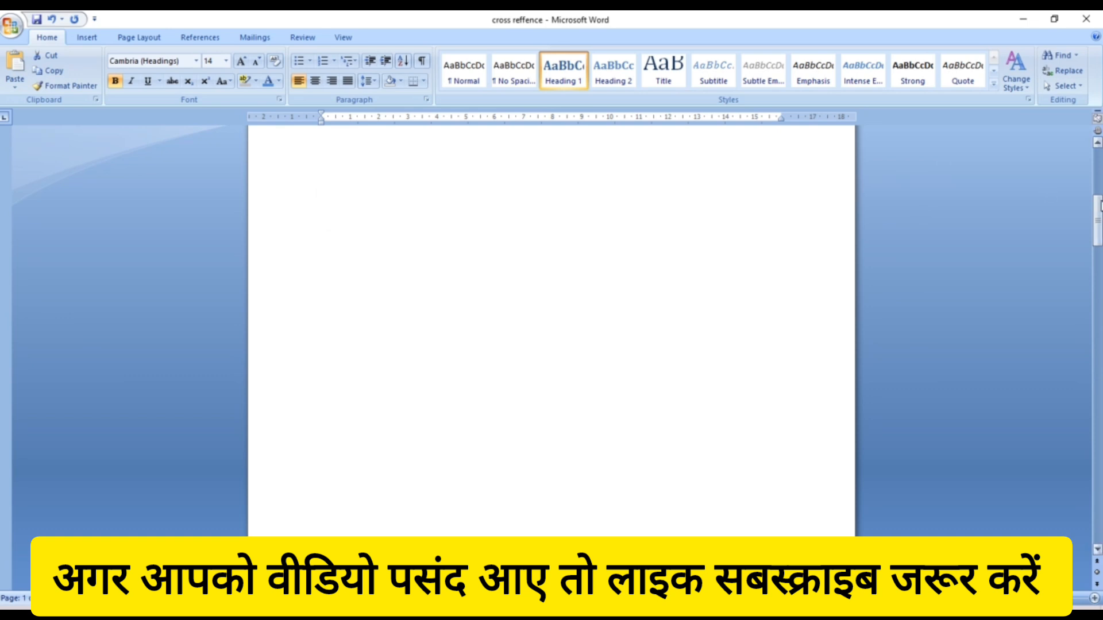
- Insert a three-column, one-row table at the top of the blank first page
left_click_drag(1097, 221, 1097, 172)
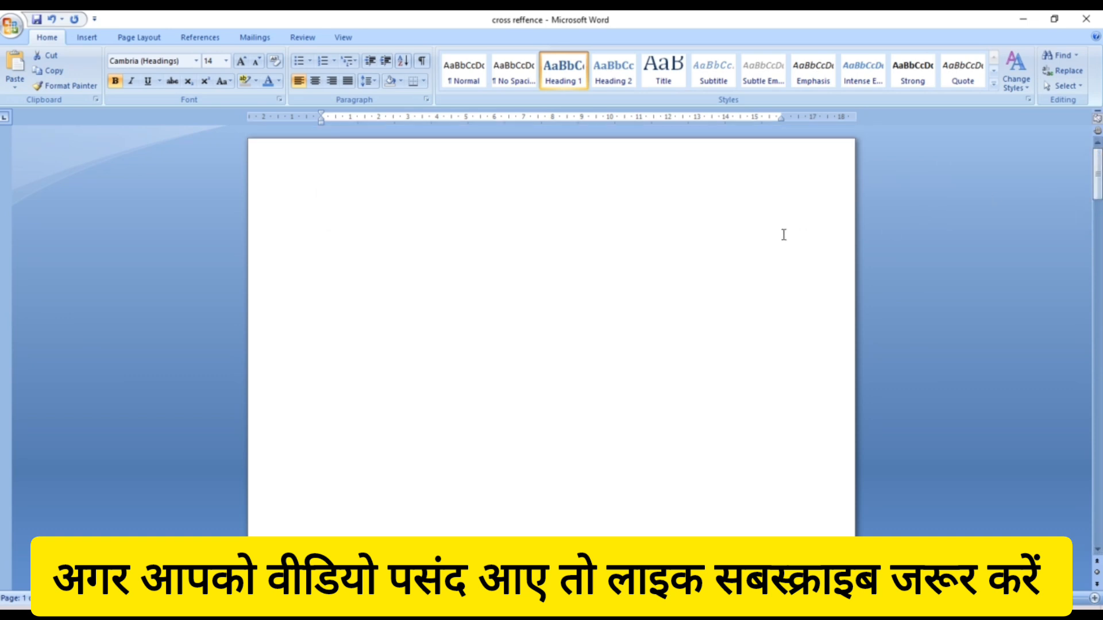
left_click(520, 261)
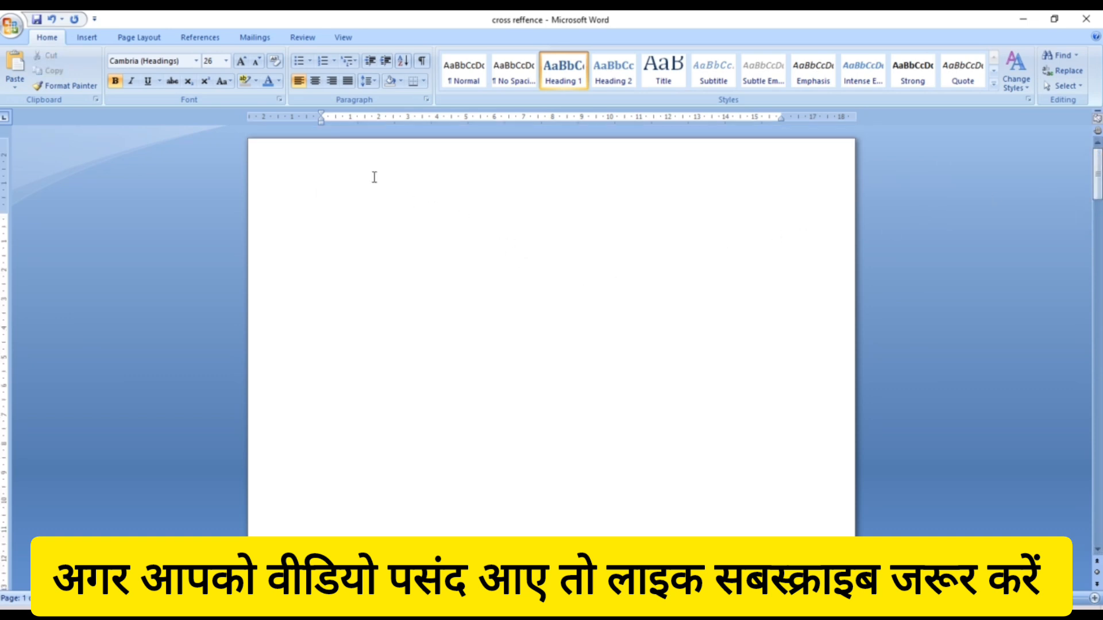
left_click(83, 41)
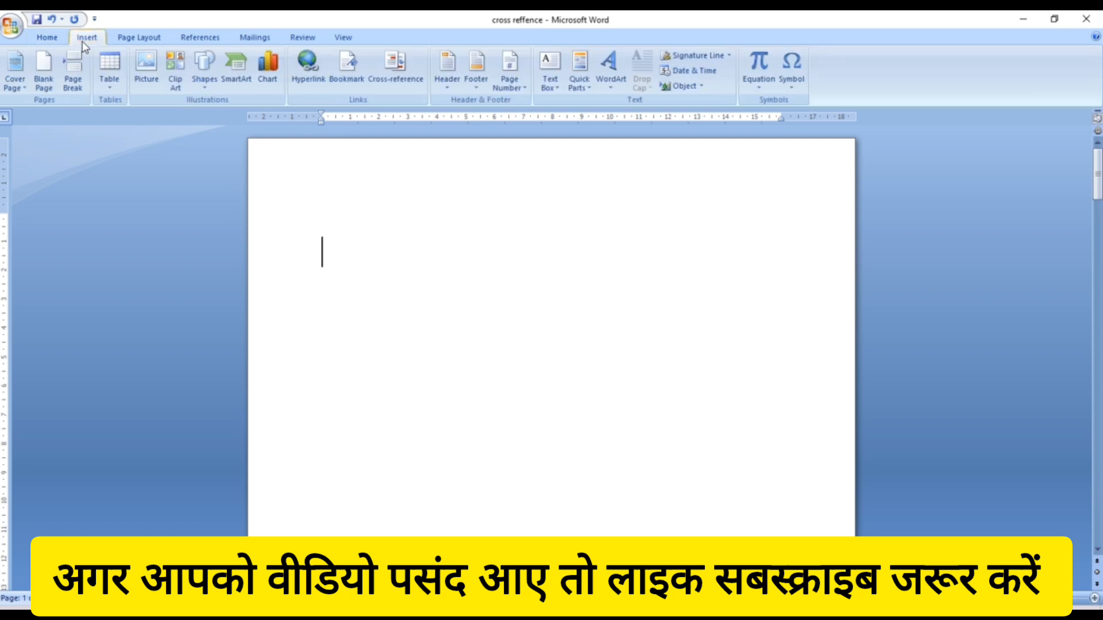
left_click(112, 86)
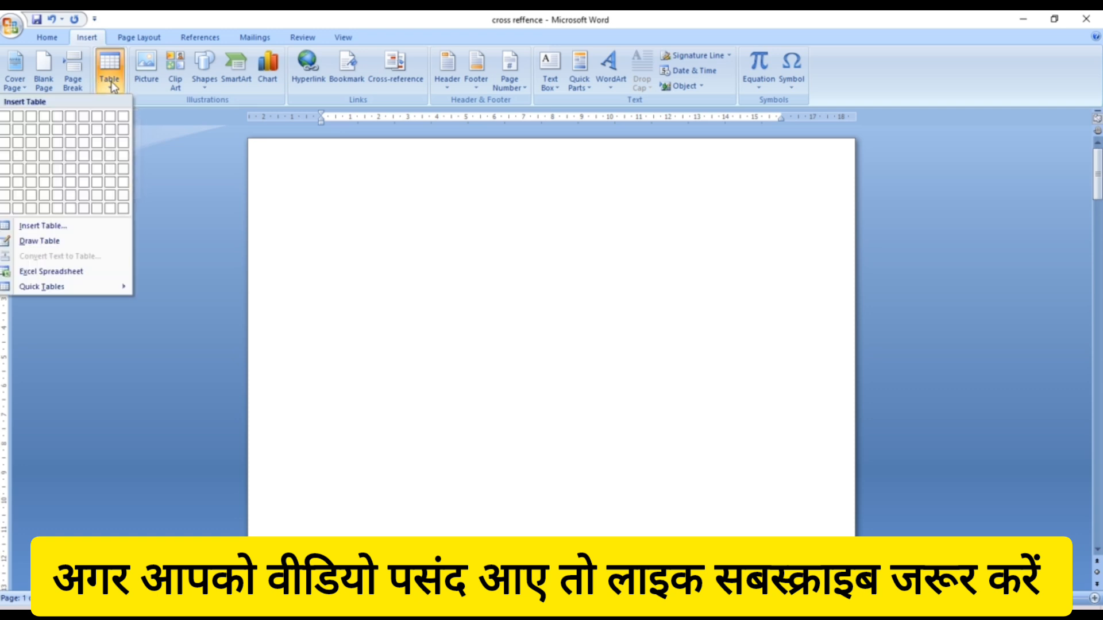
left_click(30, 117)
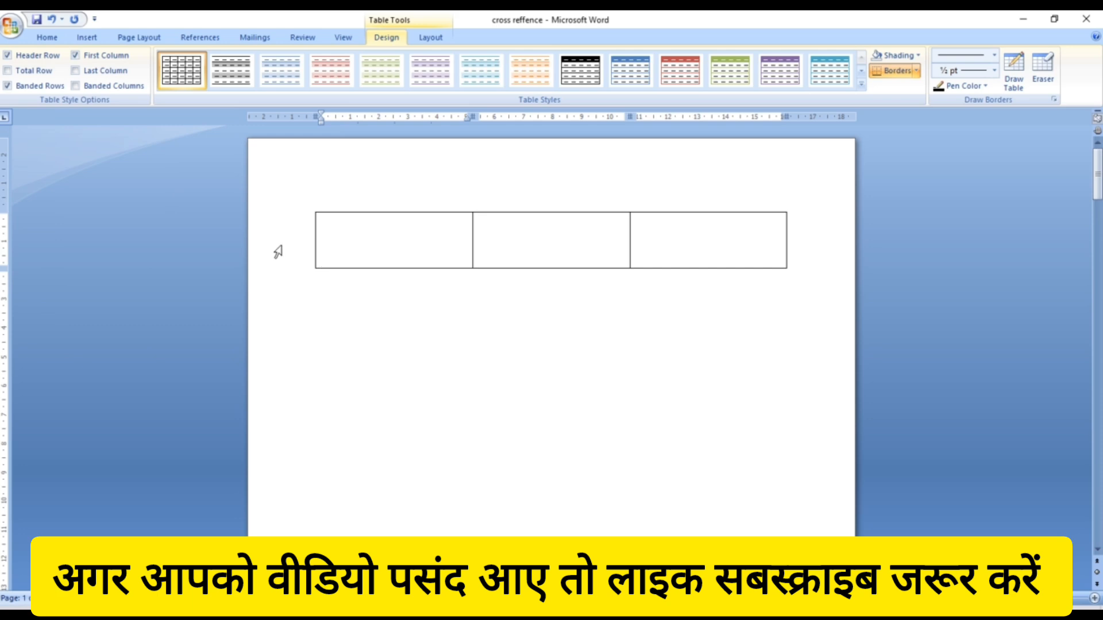
- Switch the first cell and the line below to Normal style and type 'S.n' in the first cell
type("Sr.n")
key("BackSpace")
key("BackSpace")
key("BackSpace")
key("BackSpace")
left_click(322, 314)
left_click(468, 78)
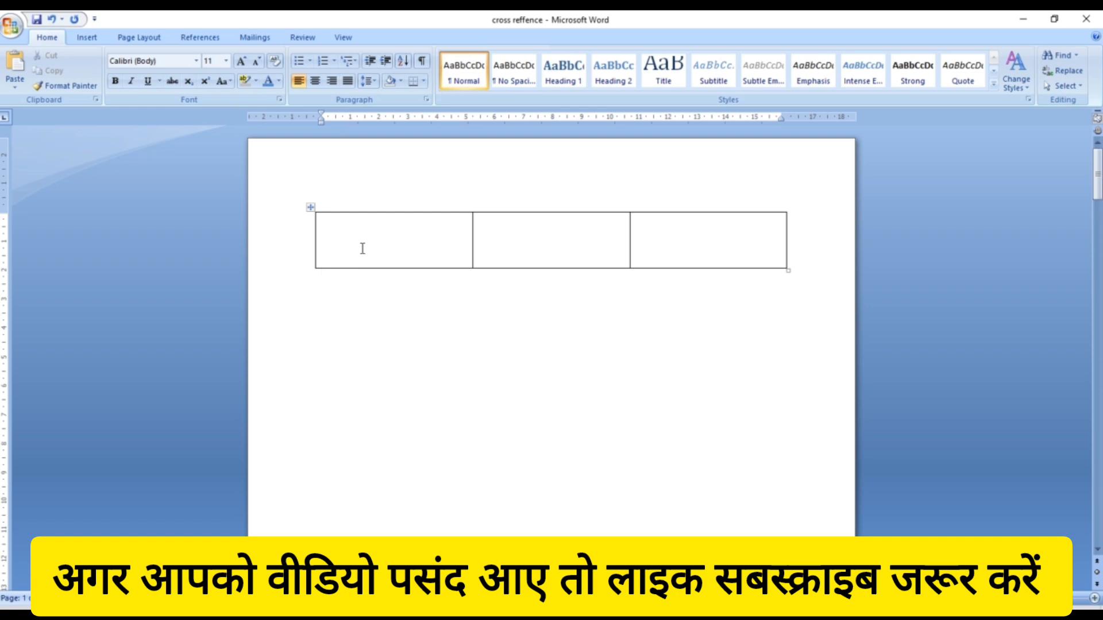
type("S")
key("BackSpace")
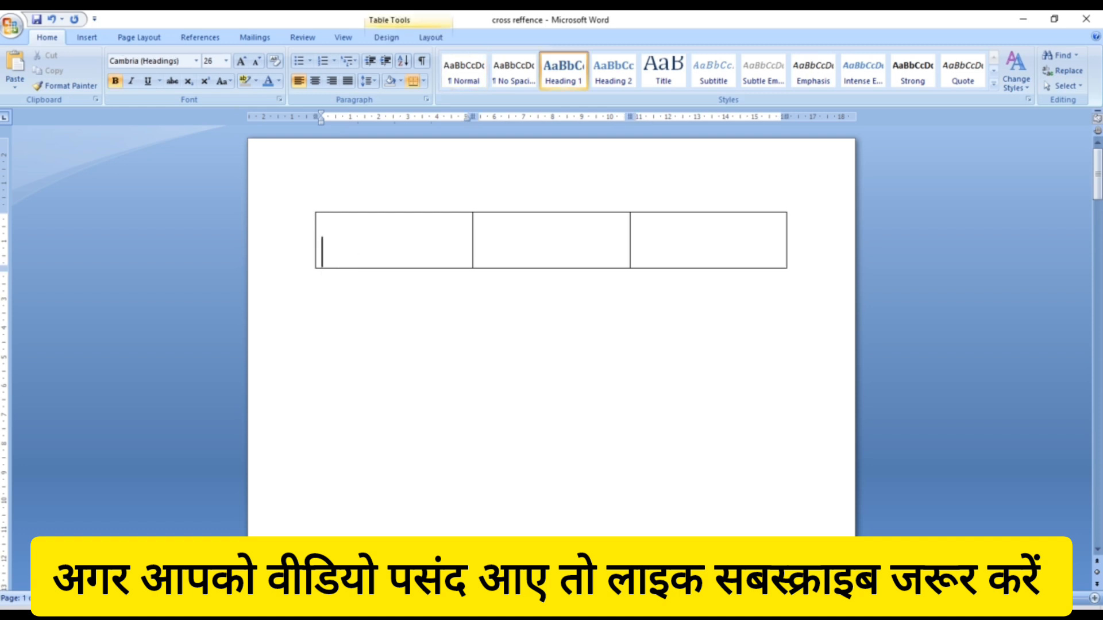
left_click(466, 57)
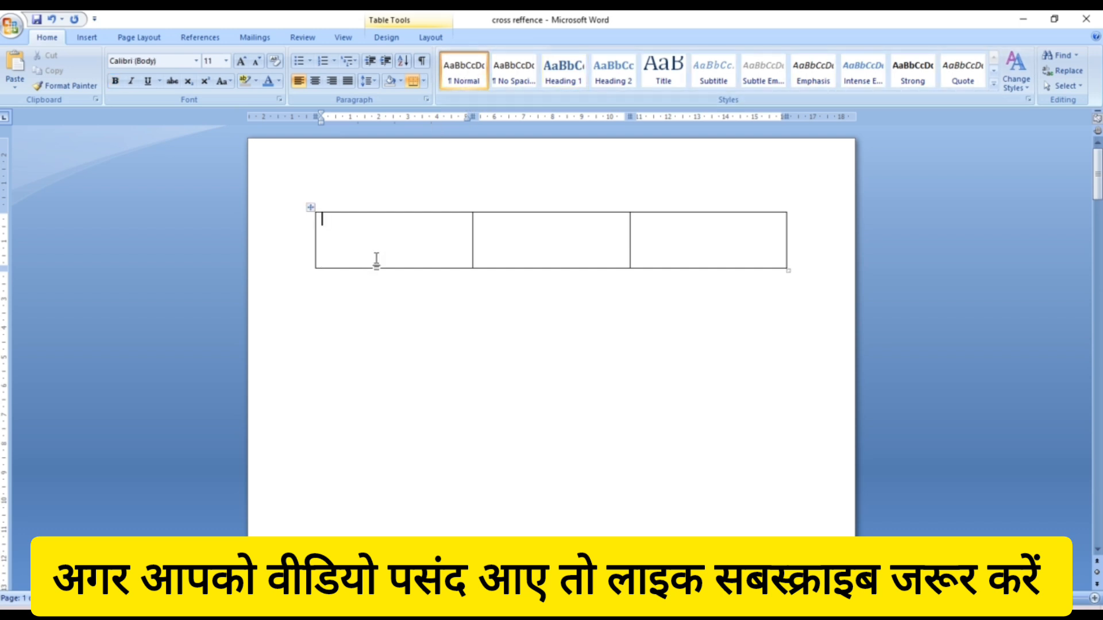
type("hhh")
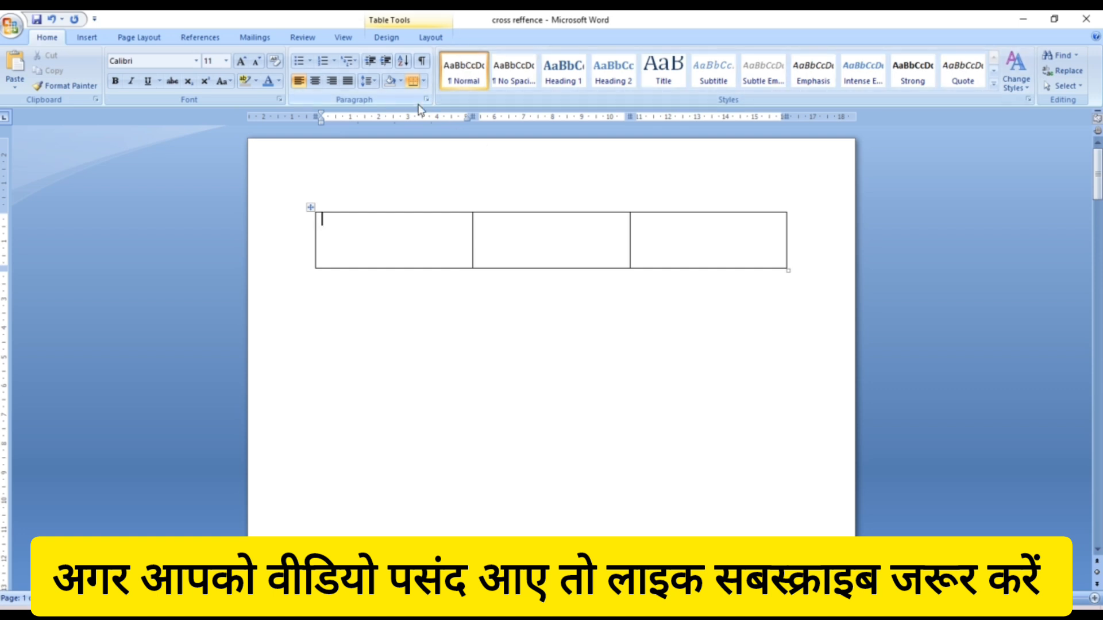
type("s")
- Type 'LESSION' and 'PAGE NO' in Normal style in the next two cells, adding an empty second row
key("Tab")
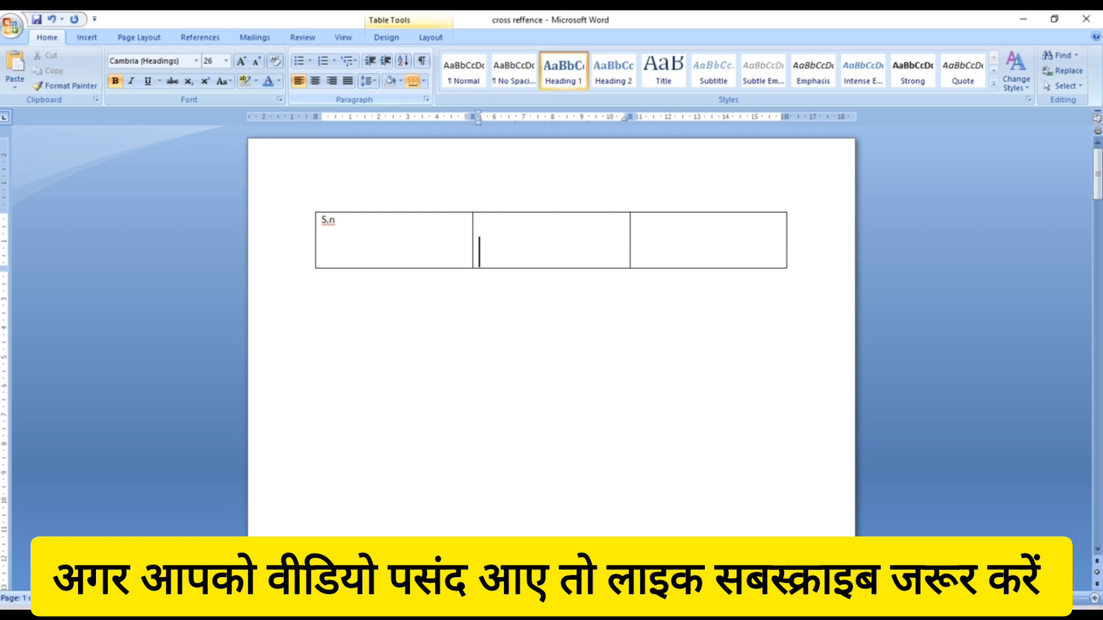
type("L")
key("BackSpace")
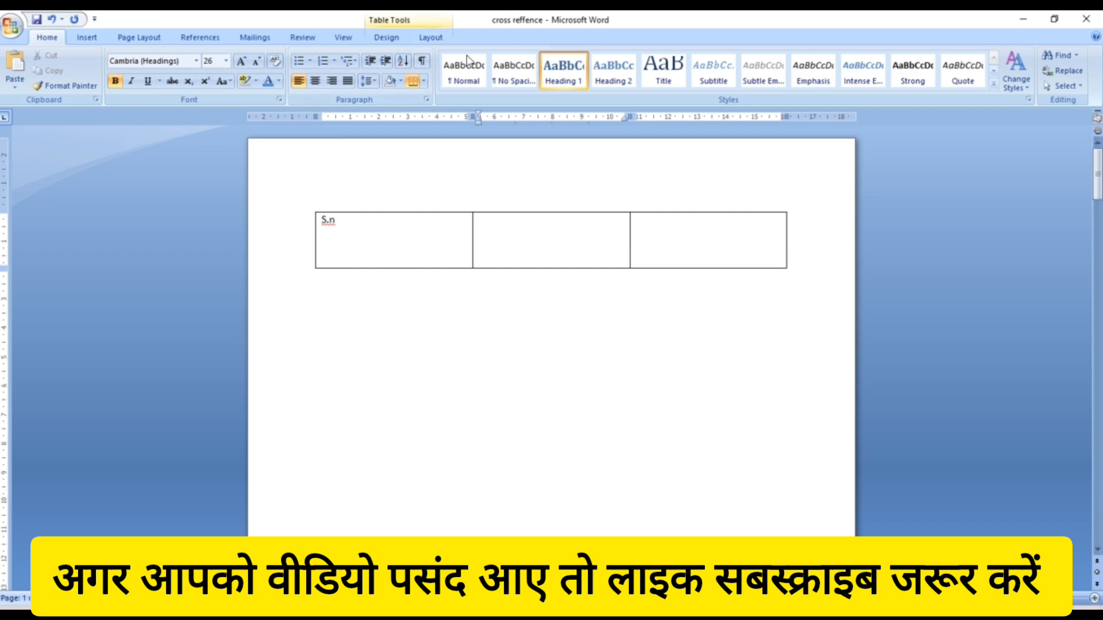
left_click(451, 74)
type("LESSION")
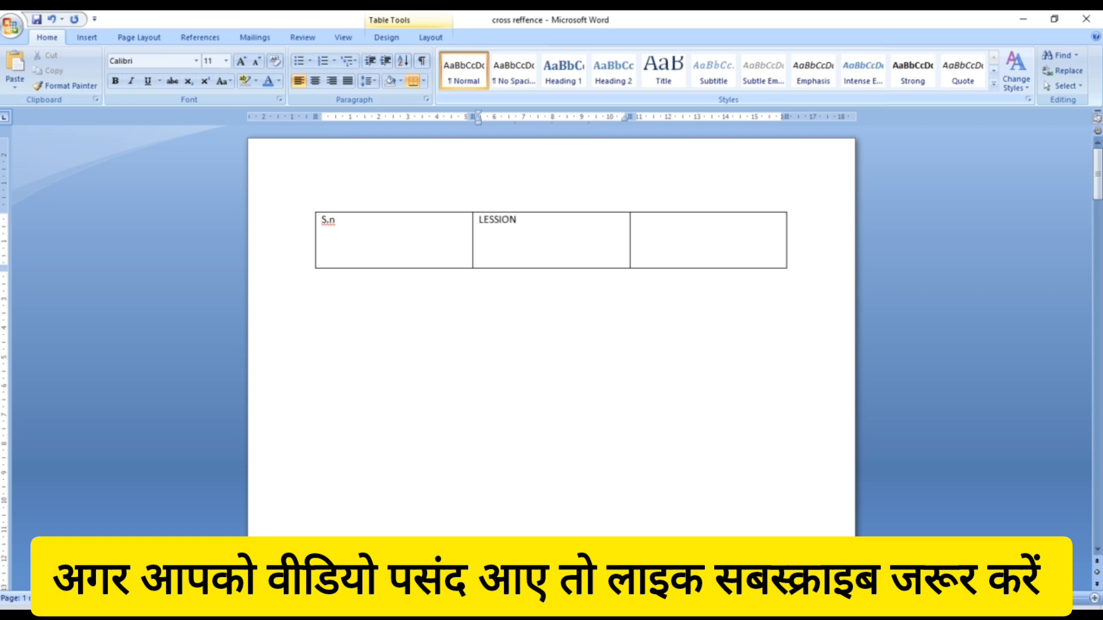
key("Tab")
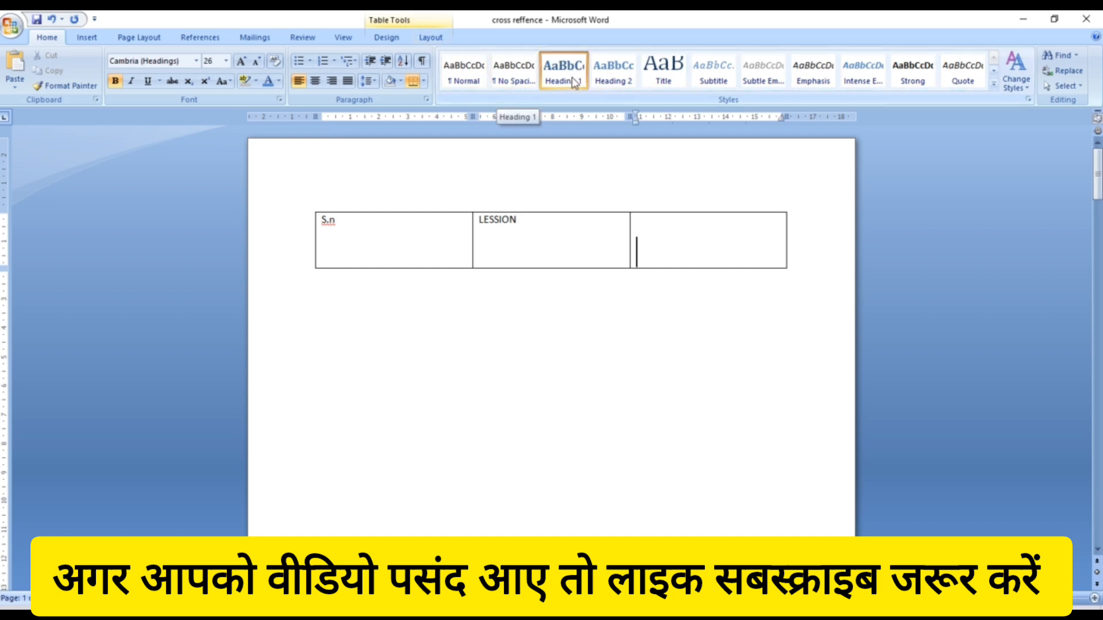
left_click(471, 71)
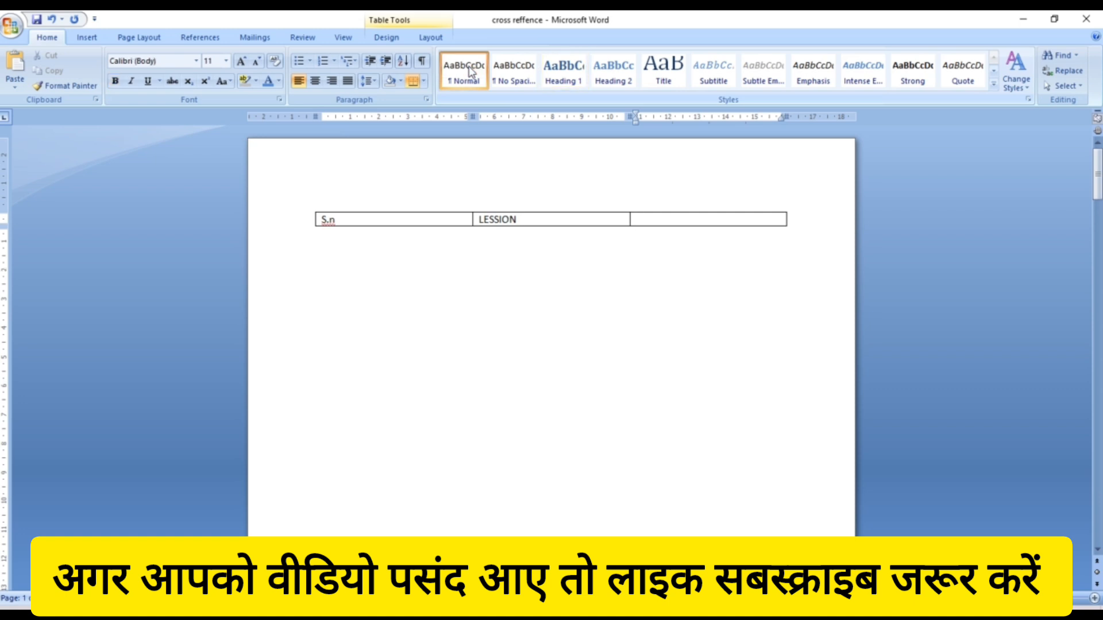
type("O")
key("BackSpace")
type("AGE NO")
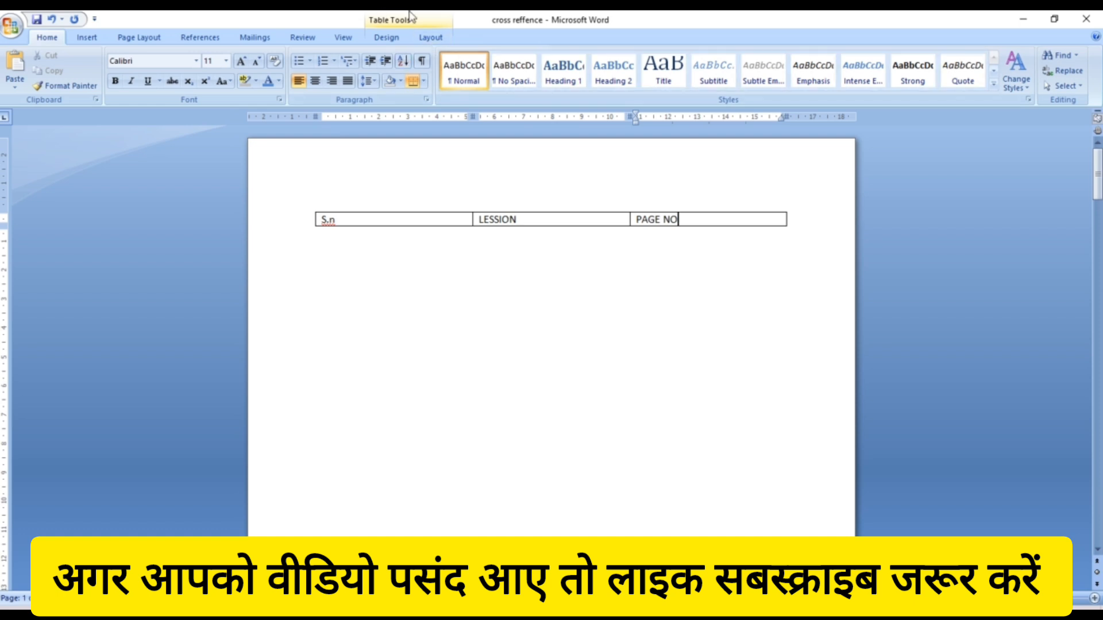
key("Tab")
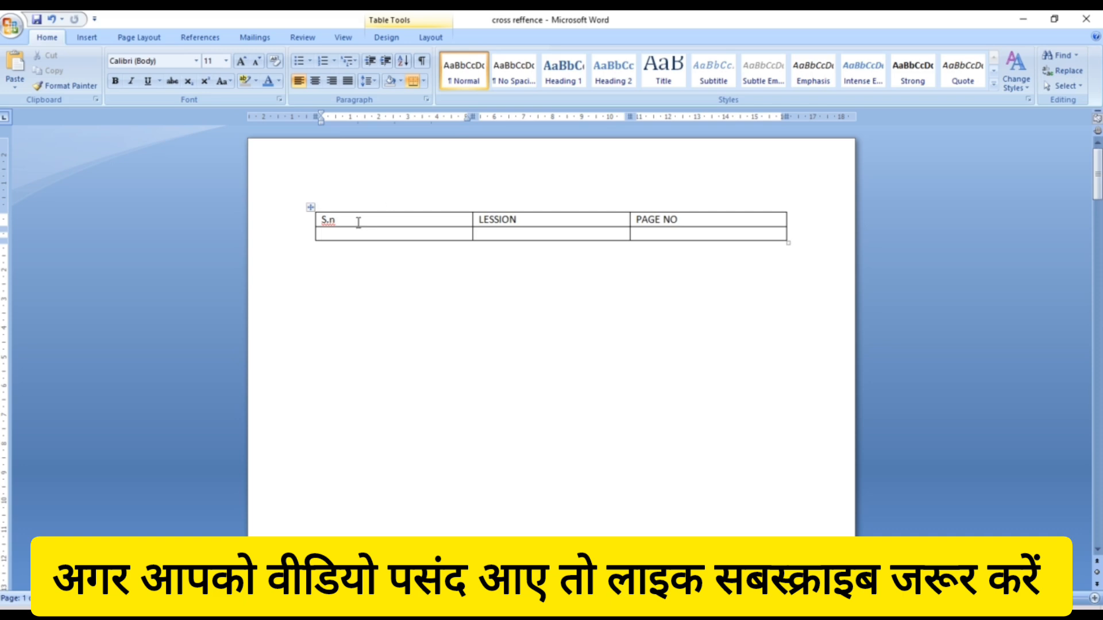
- Make the header row bold, uppercase, centred and two font sizes larger
left_click_drag(323, 219, 702, 209)
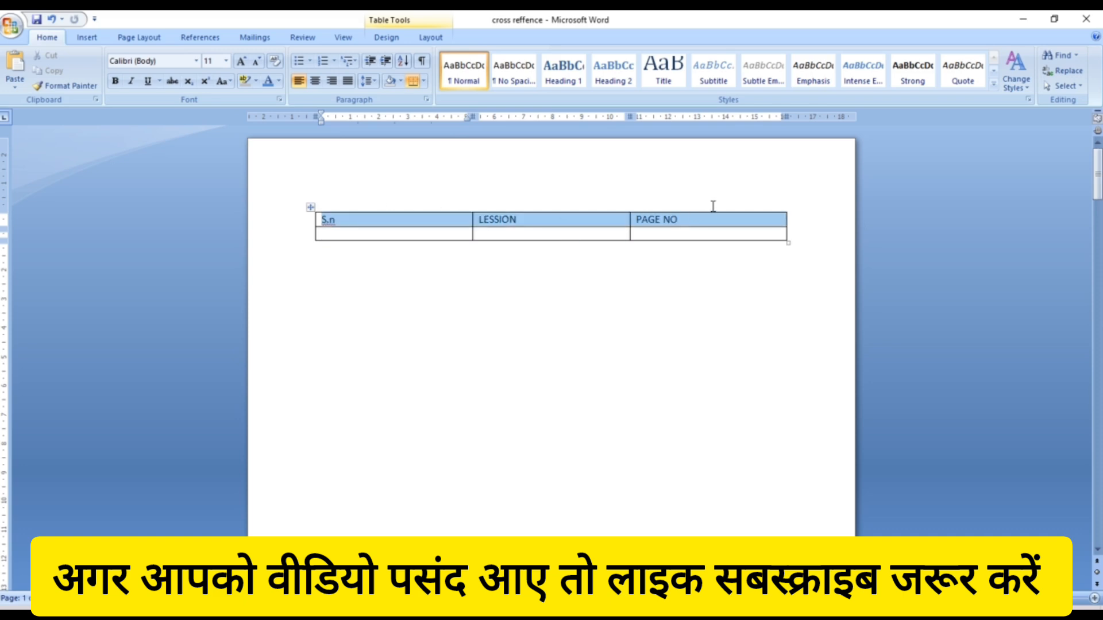
left_click(115, 82)
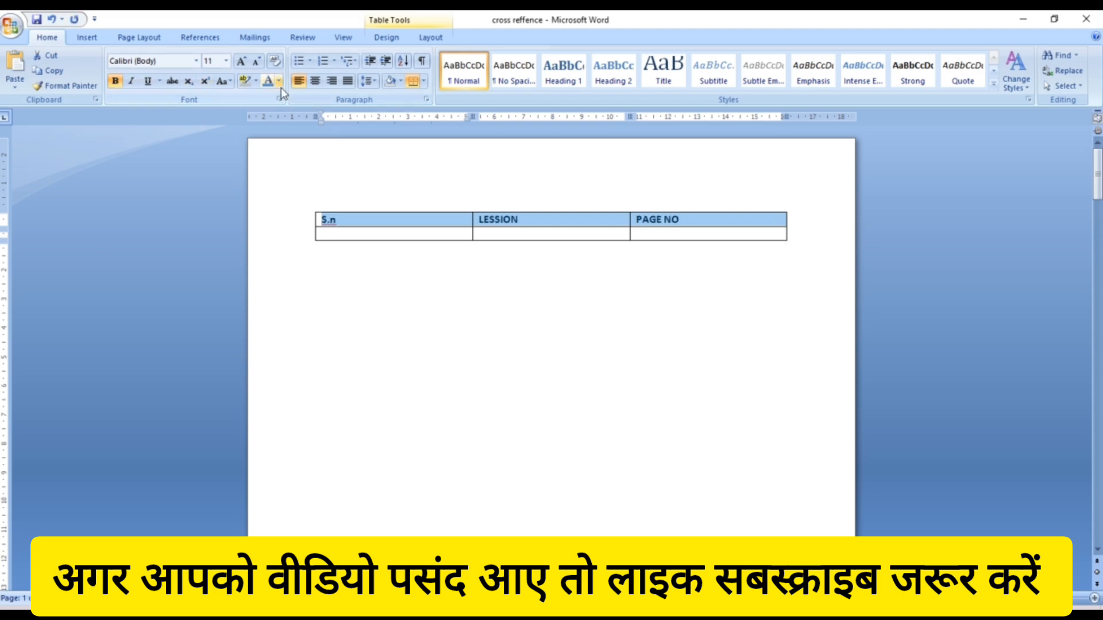
left_click(230, 84)
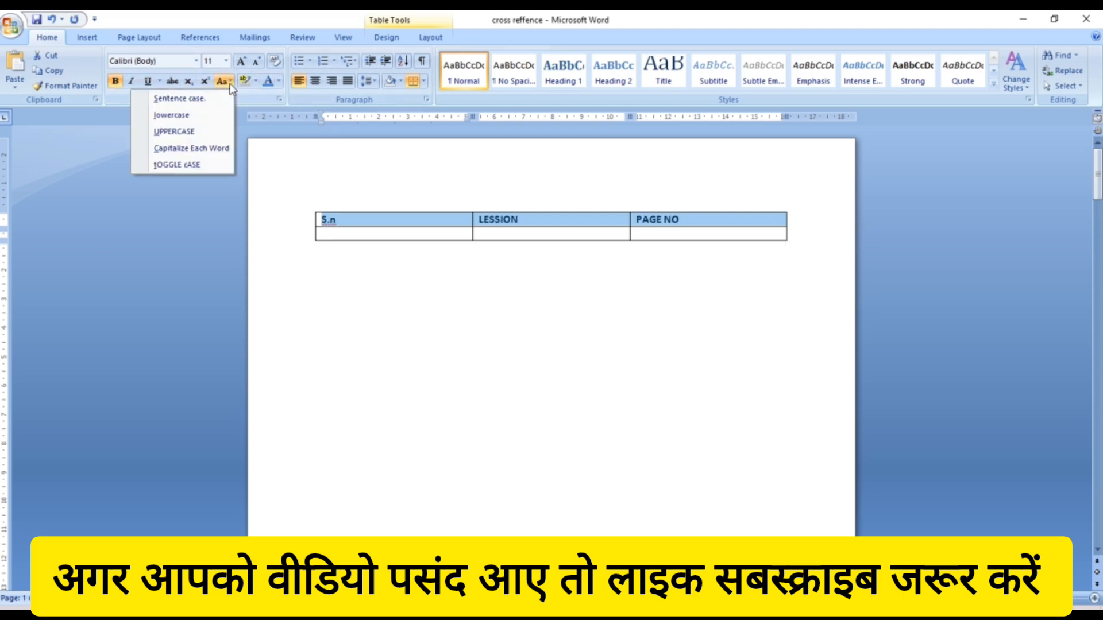
left_click(208, 132)
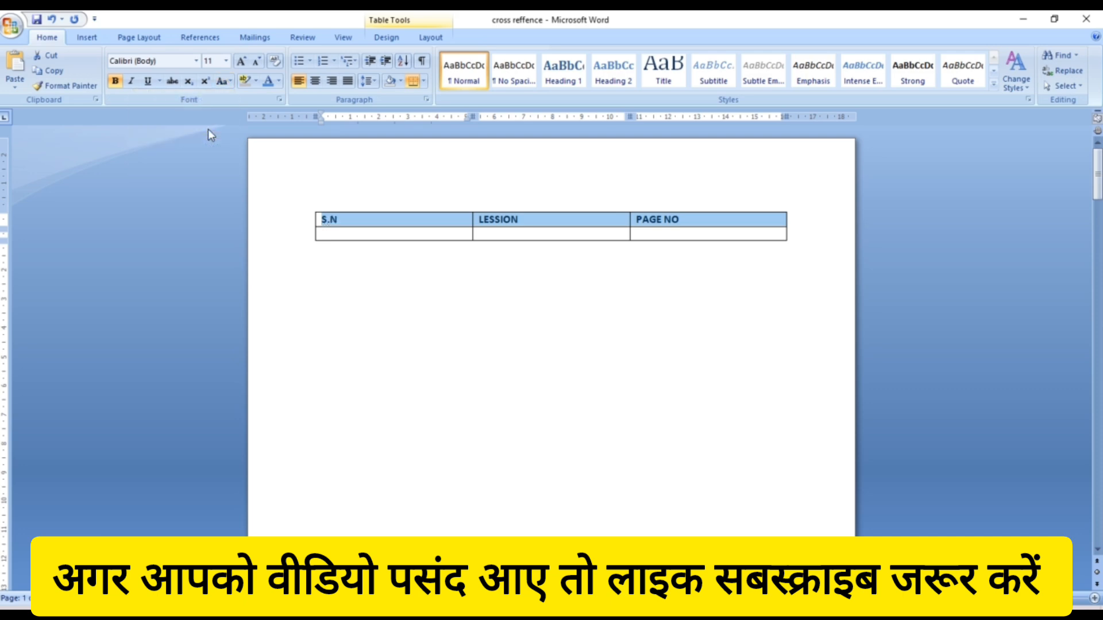
left_click(315, 82)
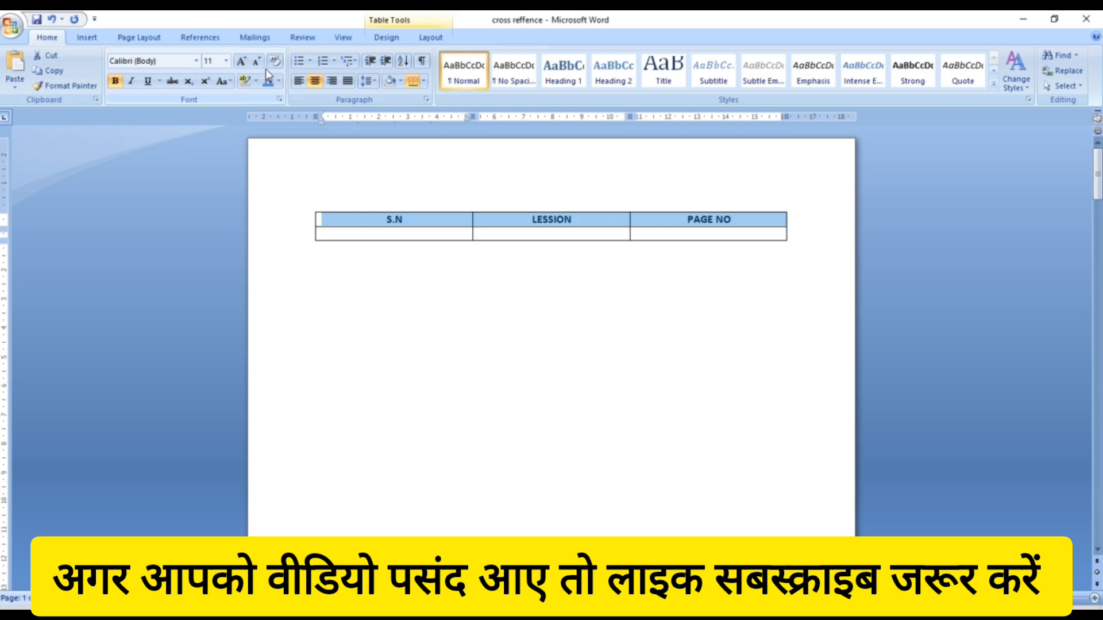
left_click(244, 64)
left_click(243, 64)
left_click(244, 65)
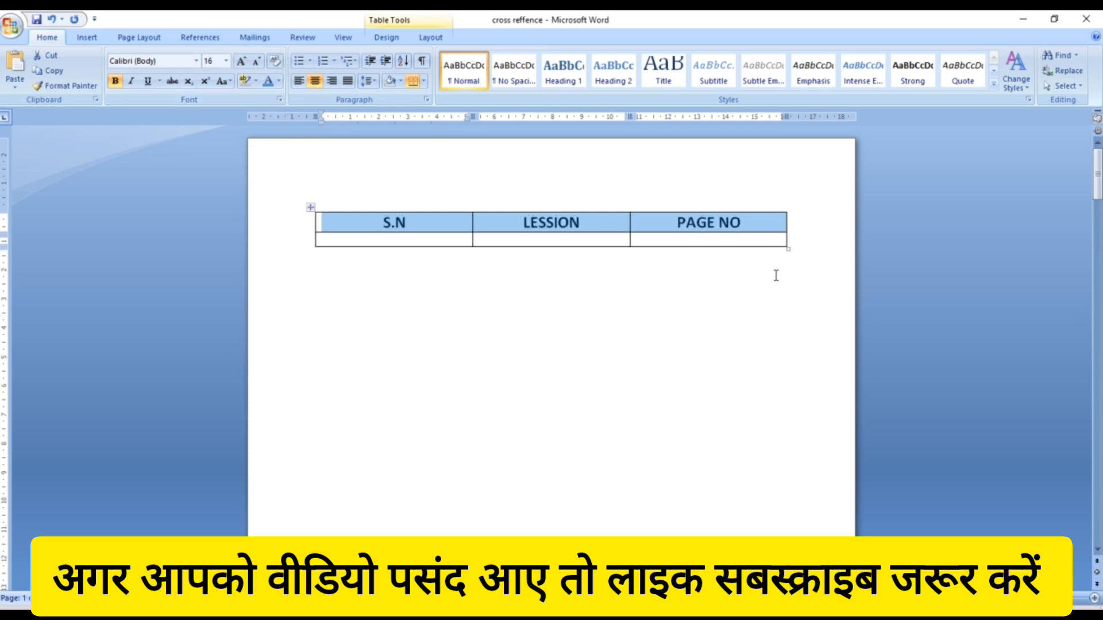
- Enter '1' in the first cell of the second row
left_click(761, 224)
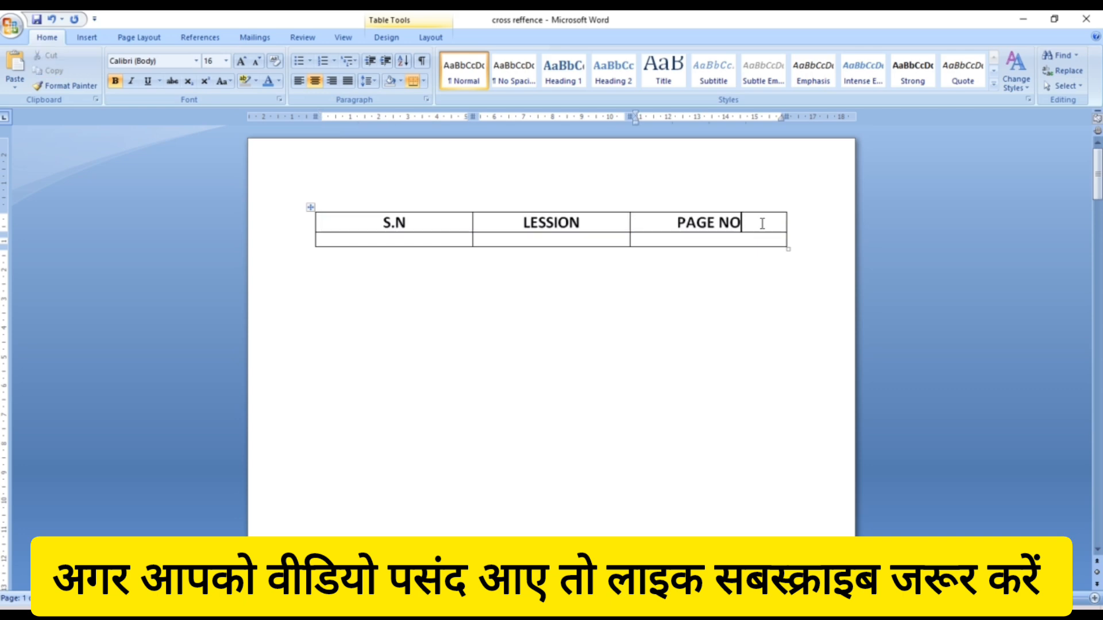
key("Tab")
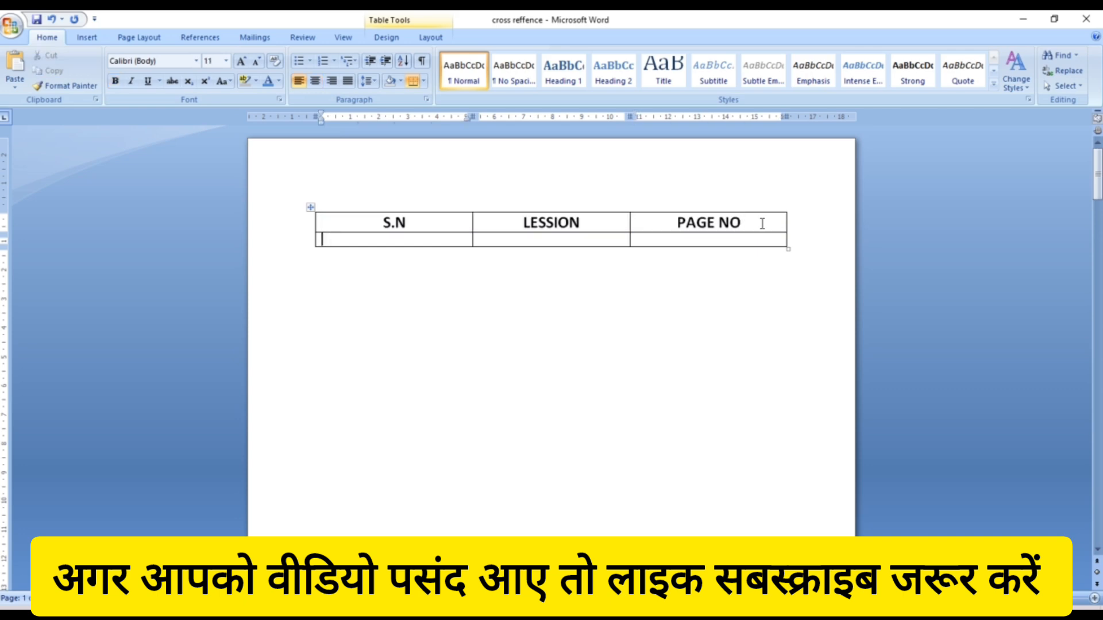
type("1")
key("Tab")
- Insert a Heading cross-reference to 'the galleries' into the first row's LESSION cell
left_click(95, 37)
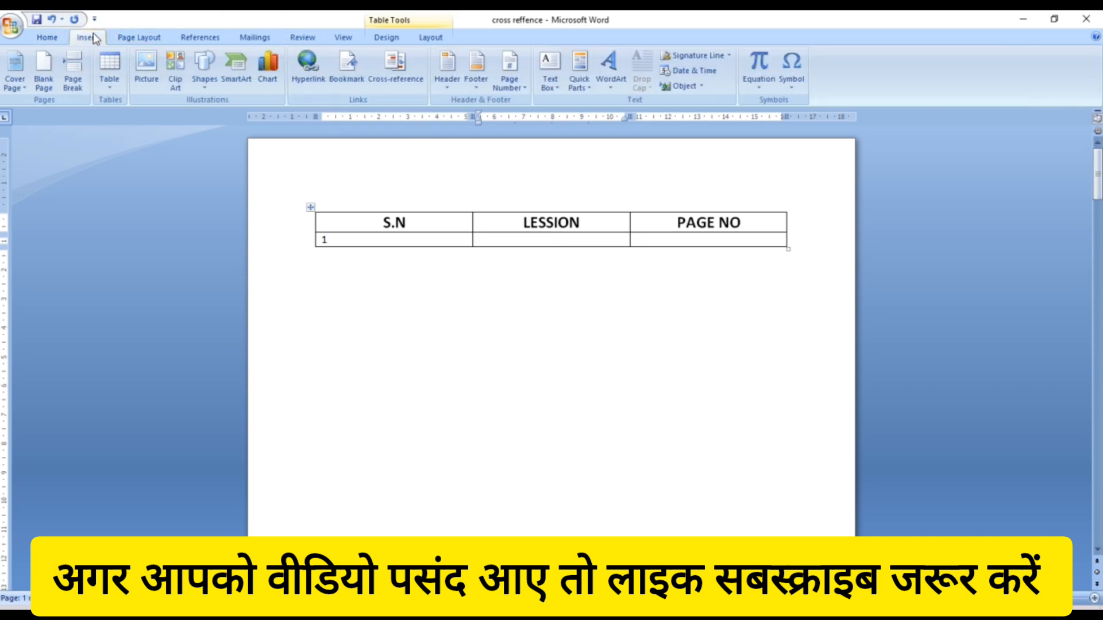
left_click(407, 79)
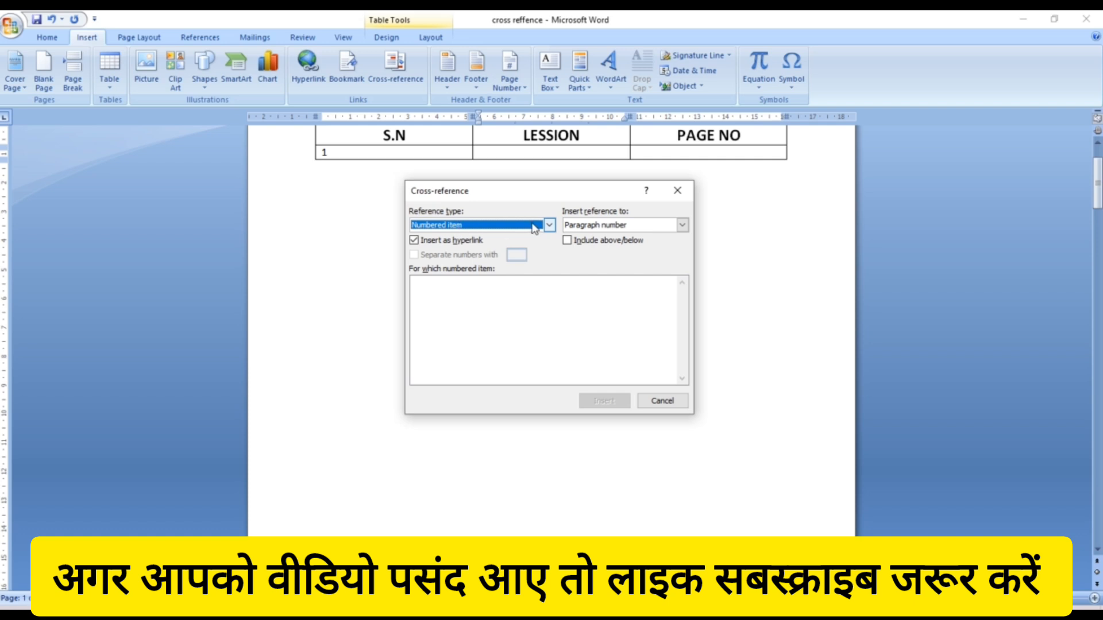
left_click(549, 225)
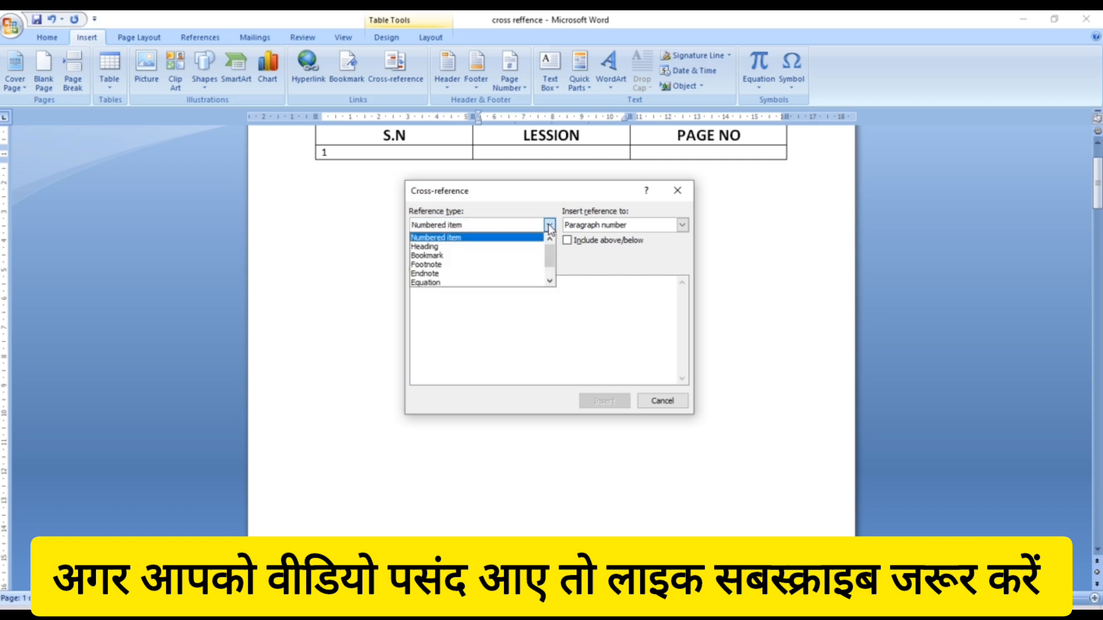
left_click(505, 247)
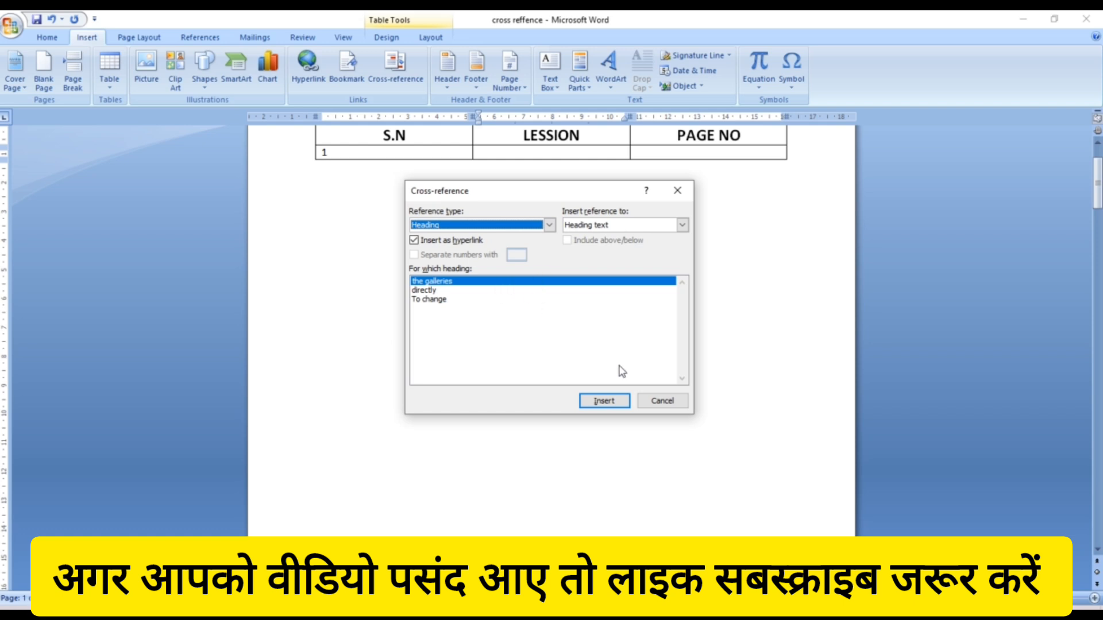
left_click(611, 397)
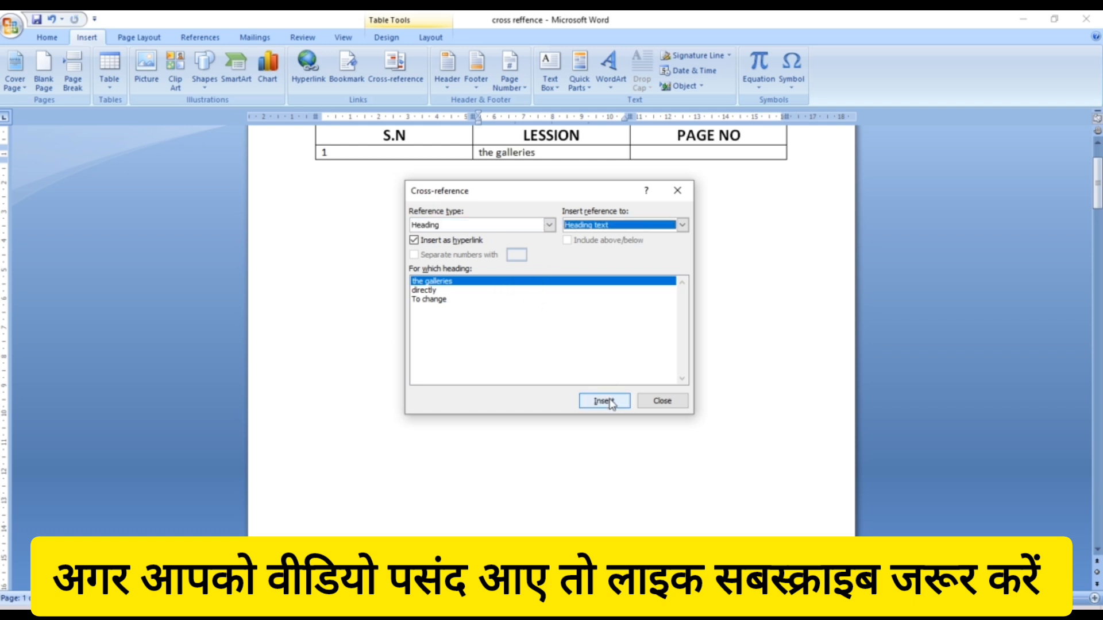
left_click(678, 190)
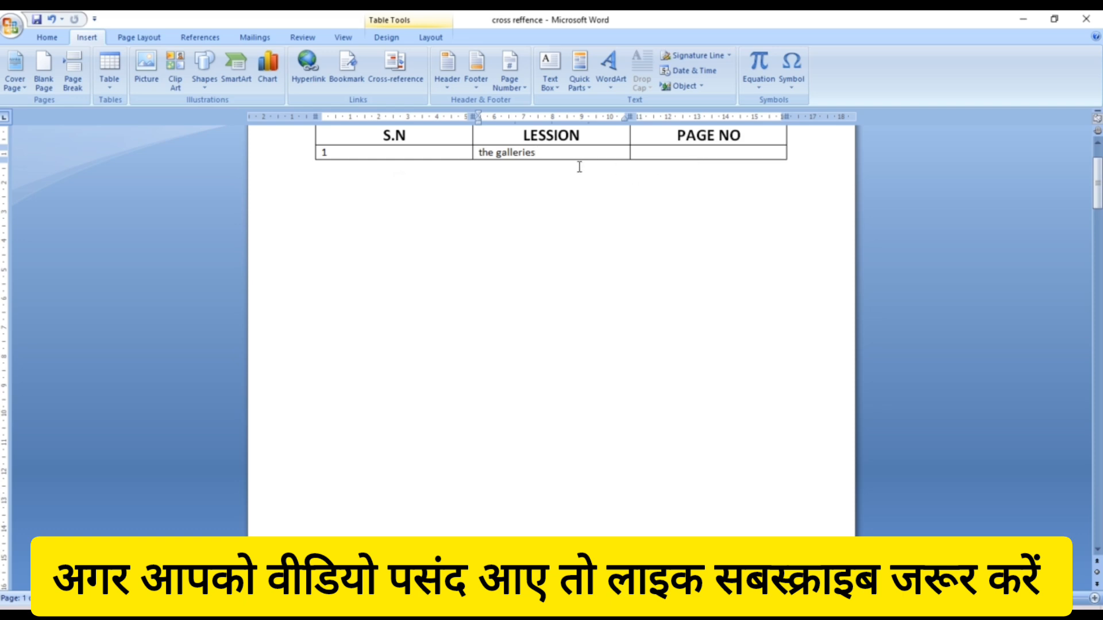
- Insert a page-number cross-reference to 'the galleries' into the PAGE NO cell, showing 2
left_click(652, 154)
left_click(395, 73)
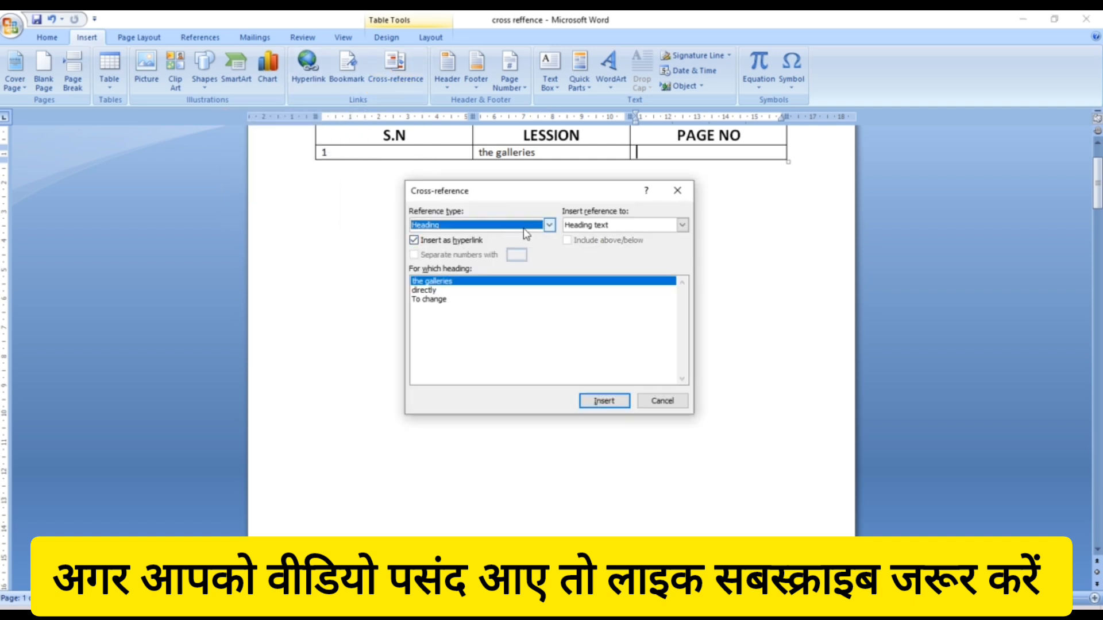
left_click(516, 281)
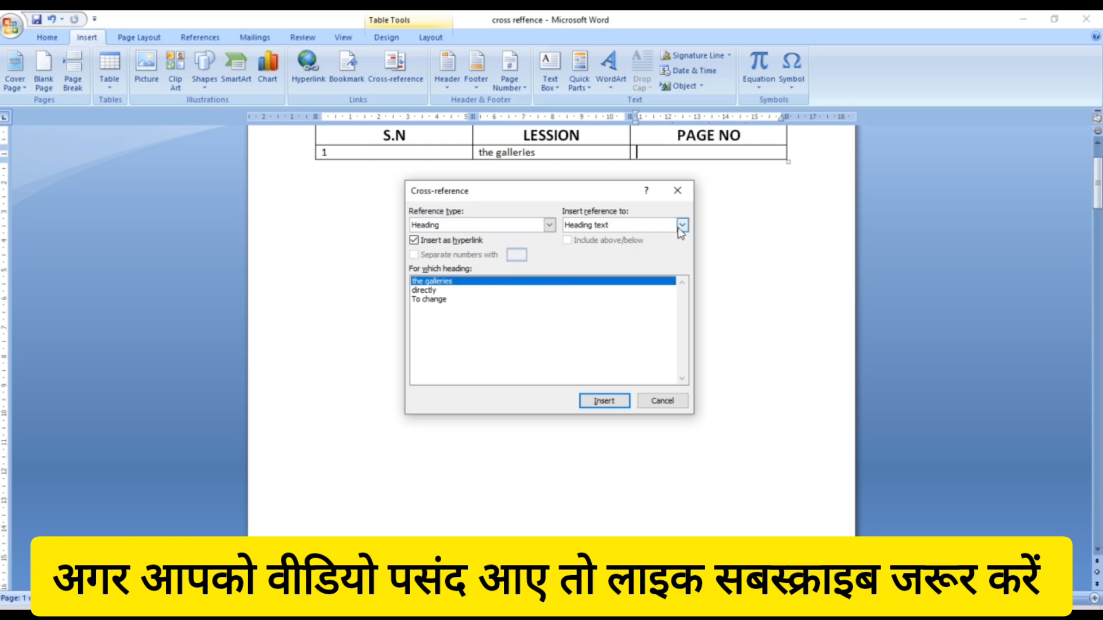
left_click(682, 226)
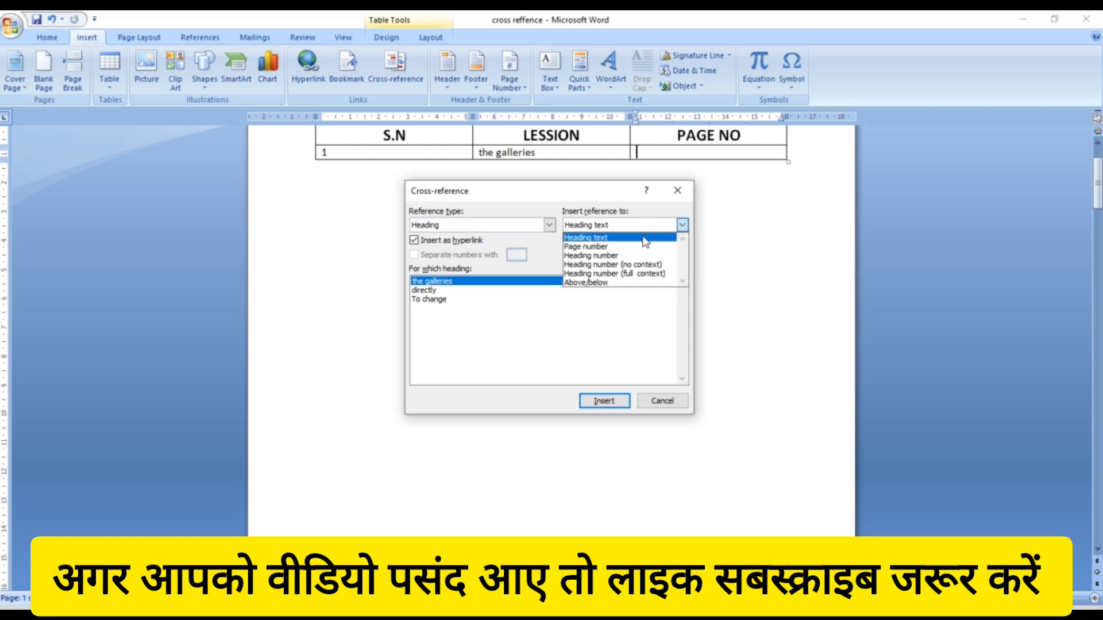
left_click(631, 251)
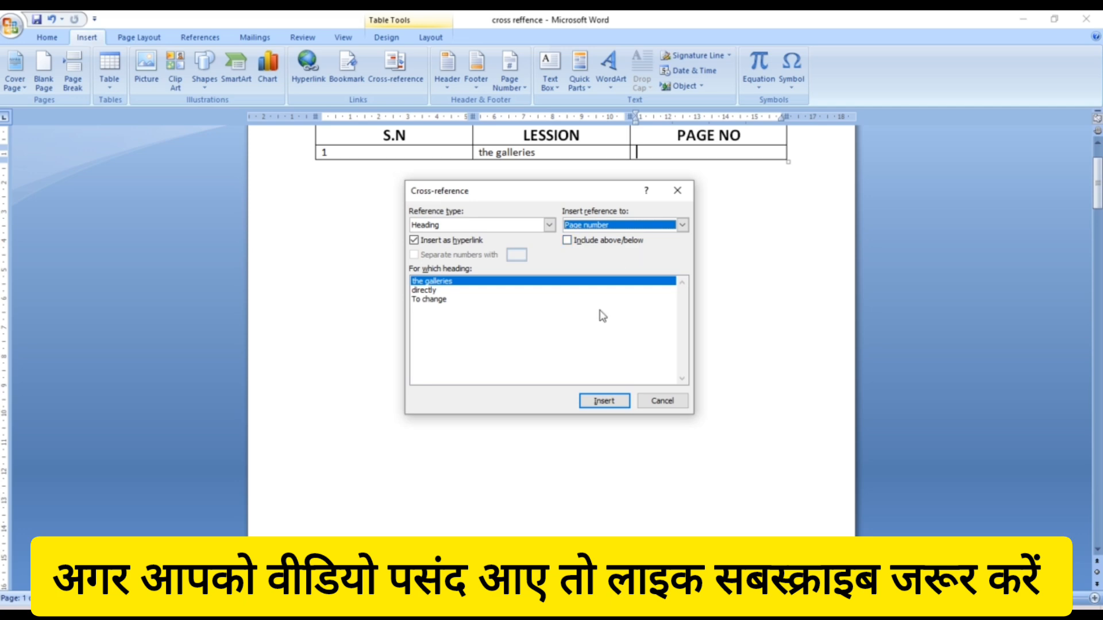
left_click(597, 402)
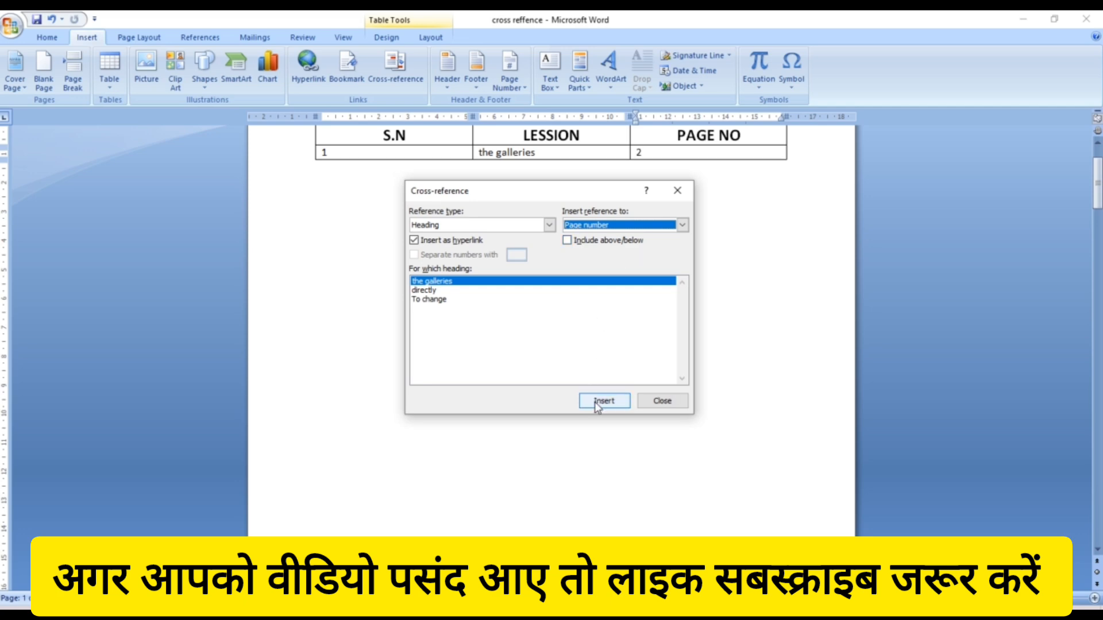
left_click(678, 193)
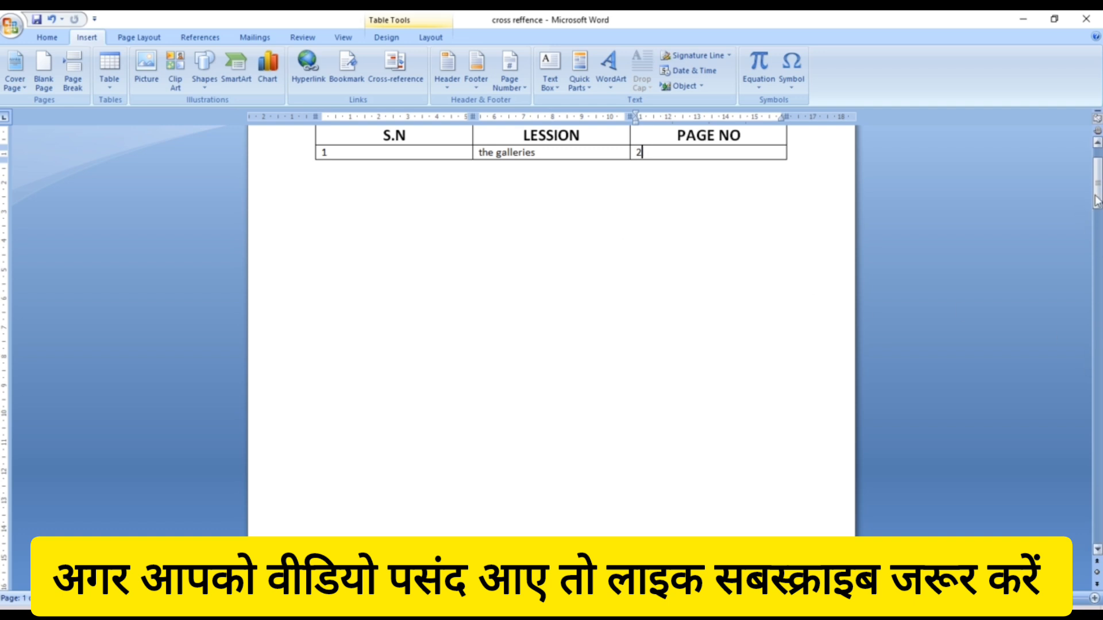
- Add a new table row with S.N 2 and move to its LESSION cell
left_click_drag(1097, 195, 1097, 184)
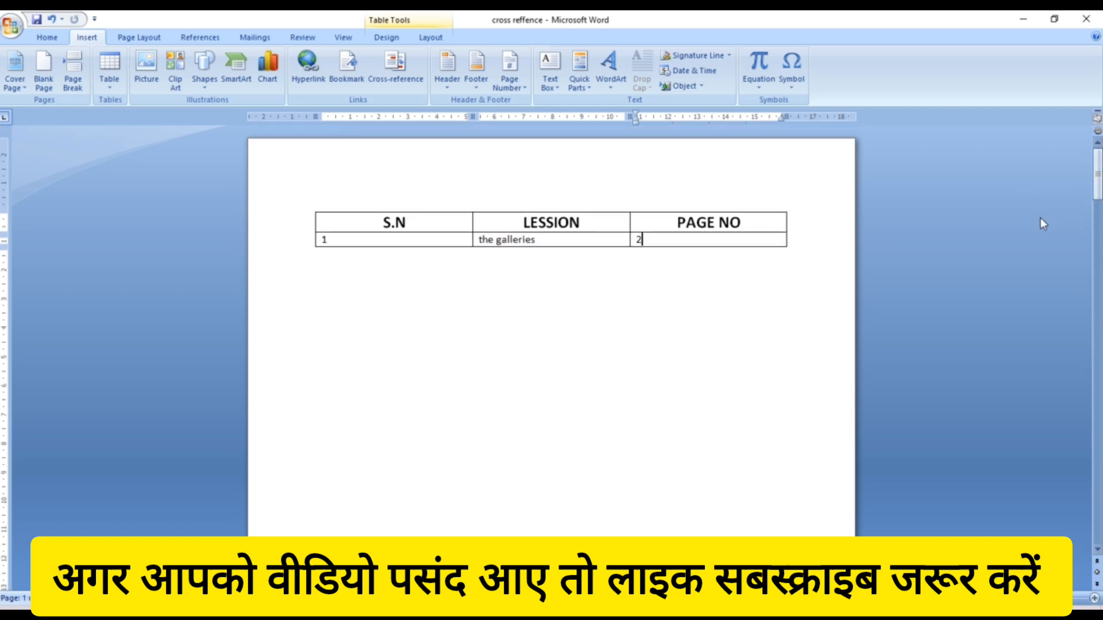
key("Tab")
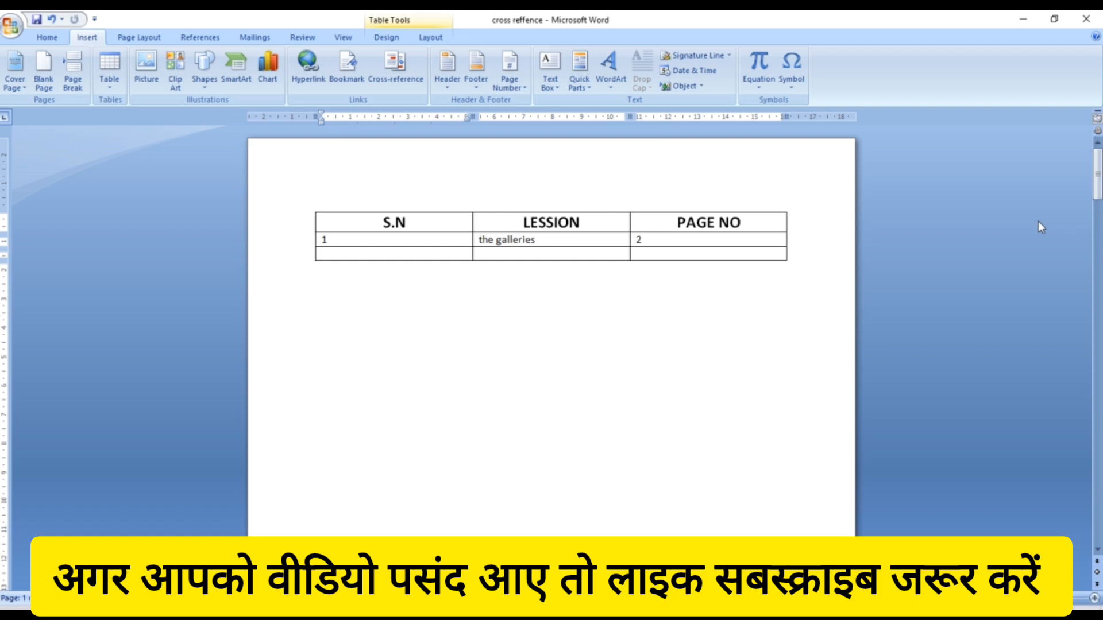
type("2")
key("Tab")
- Insert a heading-text cross-reference to 'directly' into the second row's LESSION cell
left_click(531, 259)
left_click(407, 80)
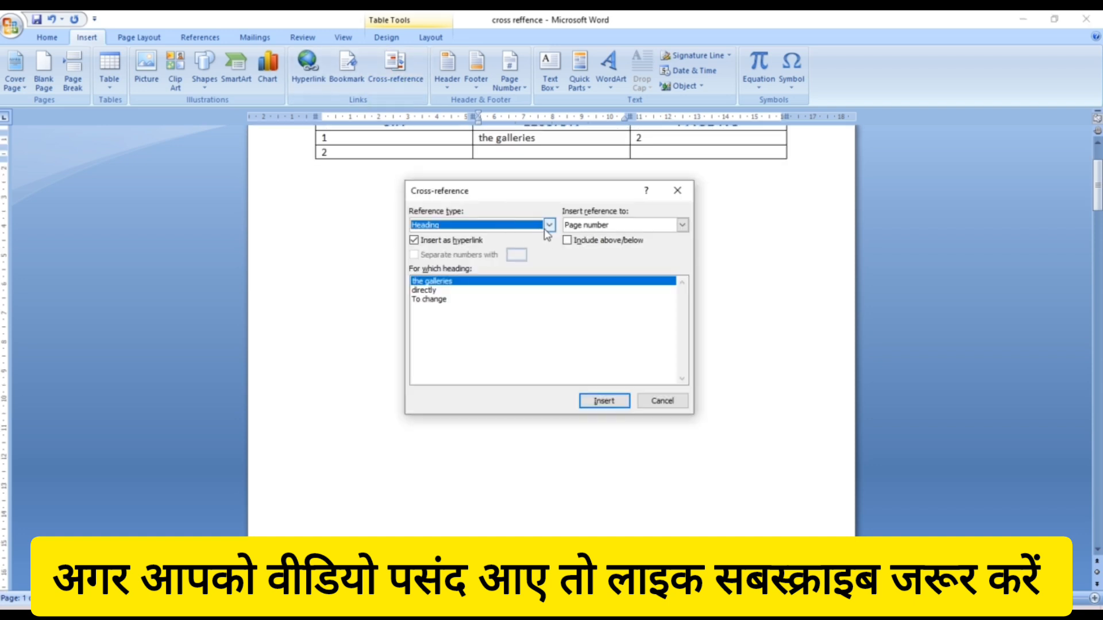
left_click(436, 291)
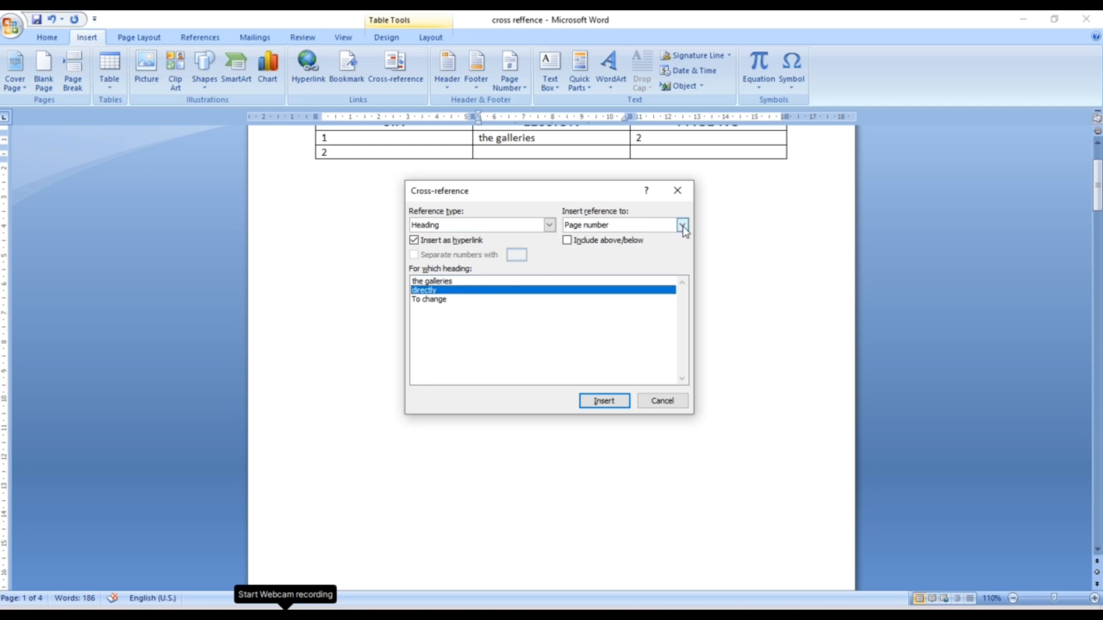
left_click(681, 225)
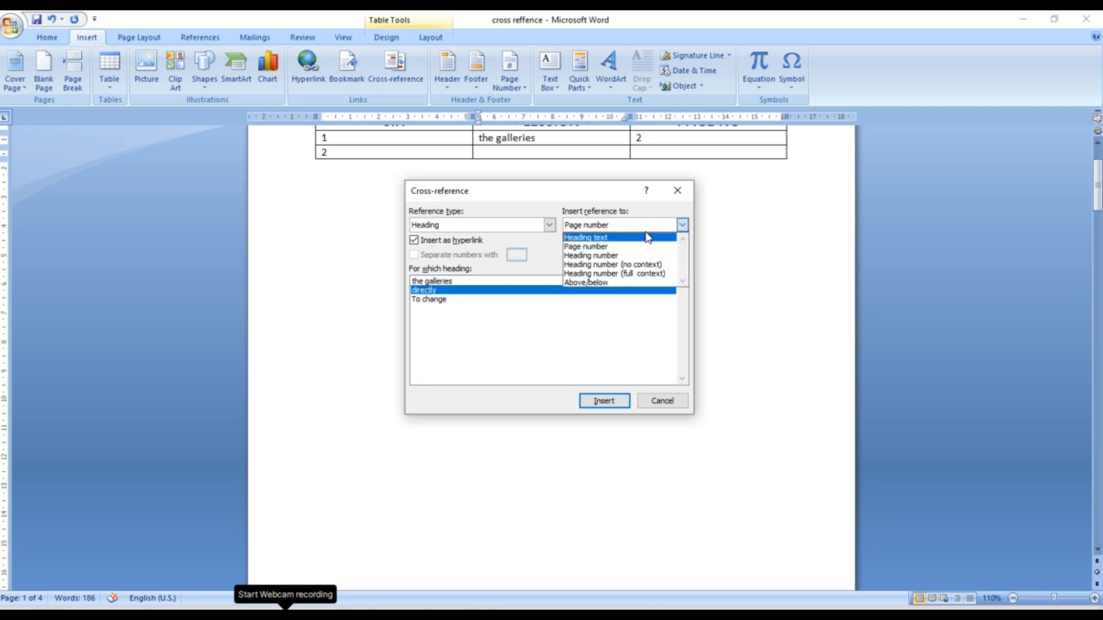
left_click(646, 231)
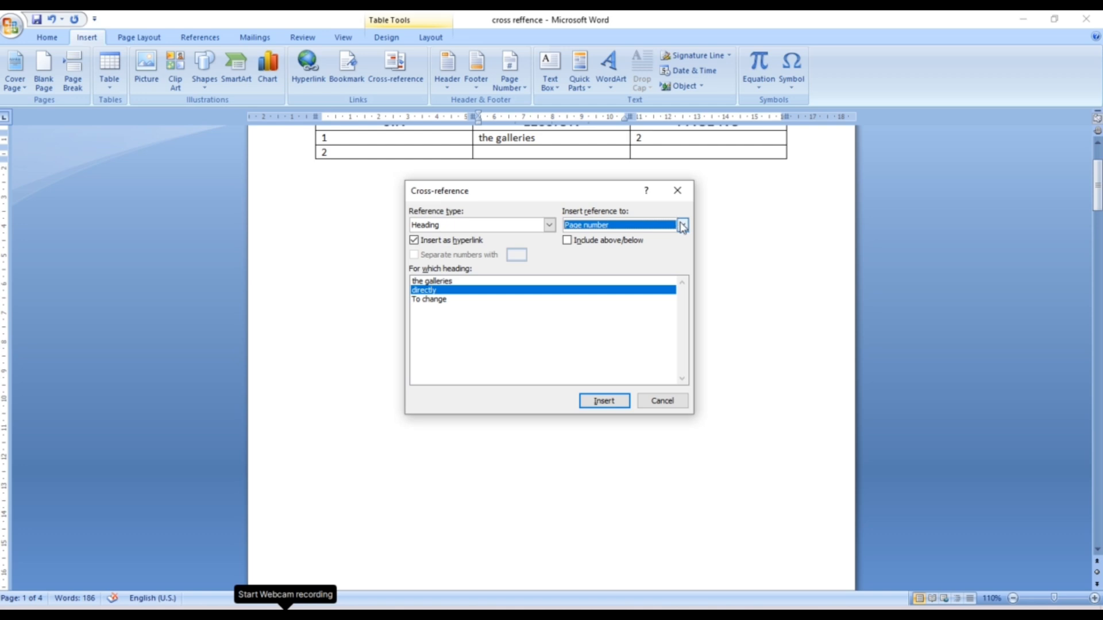
left_click(681, 226)
left_click(651, 243)
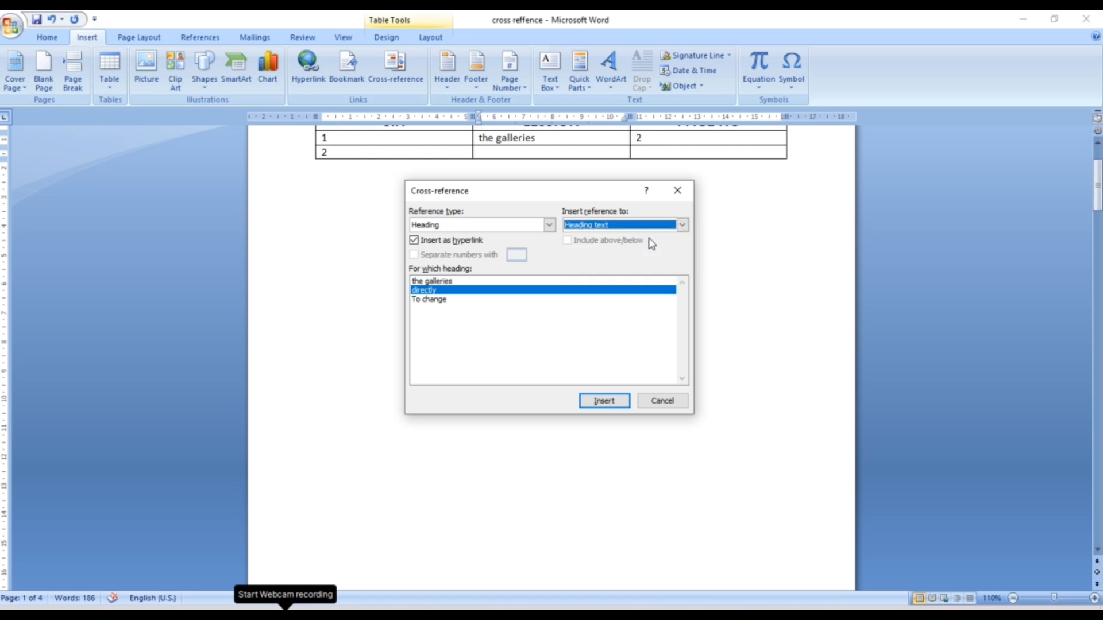
left_click(612, 404)
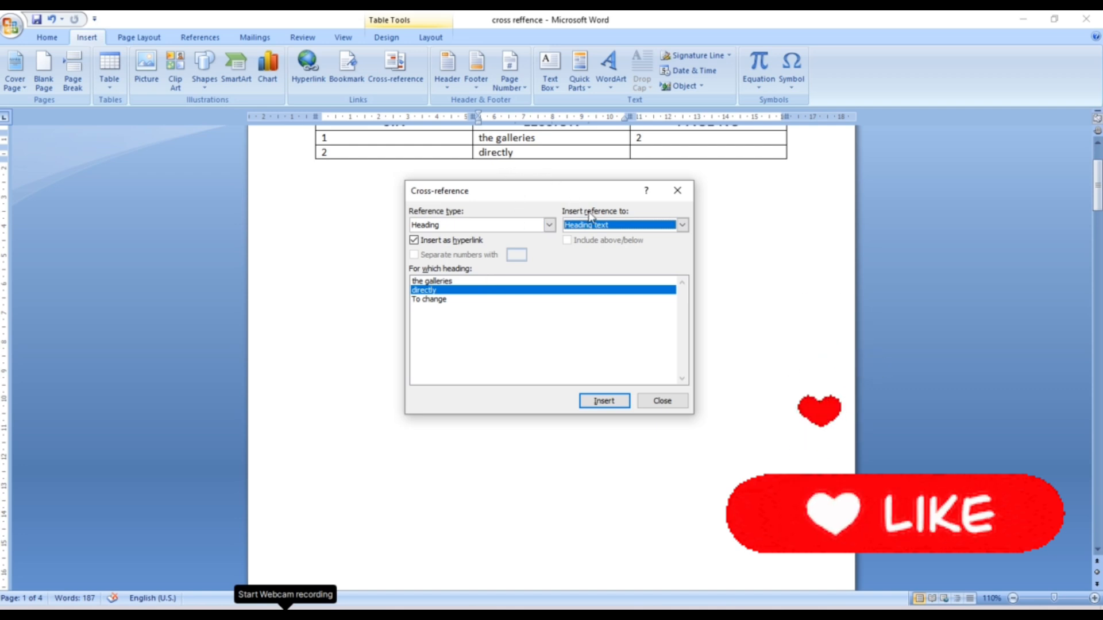
left_click(678, 191)
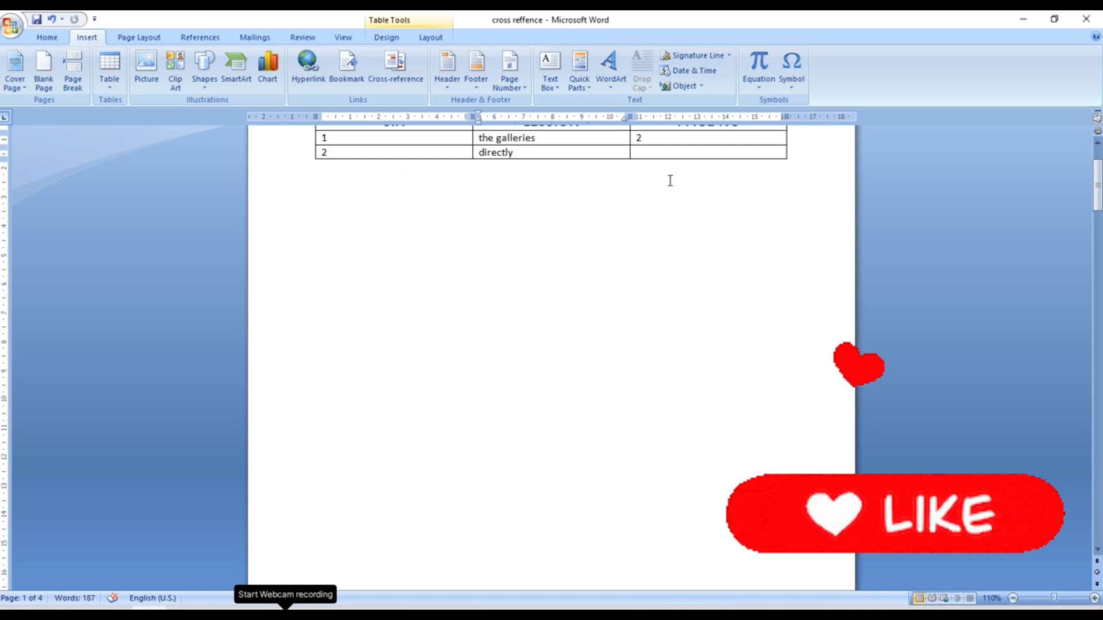